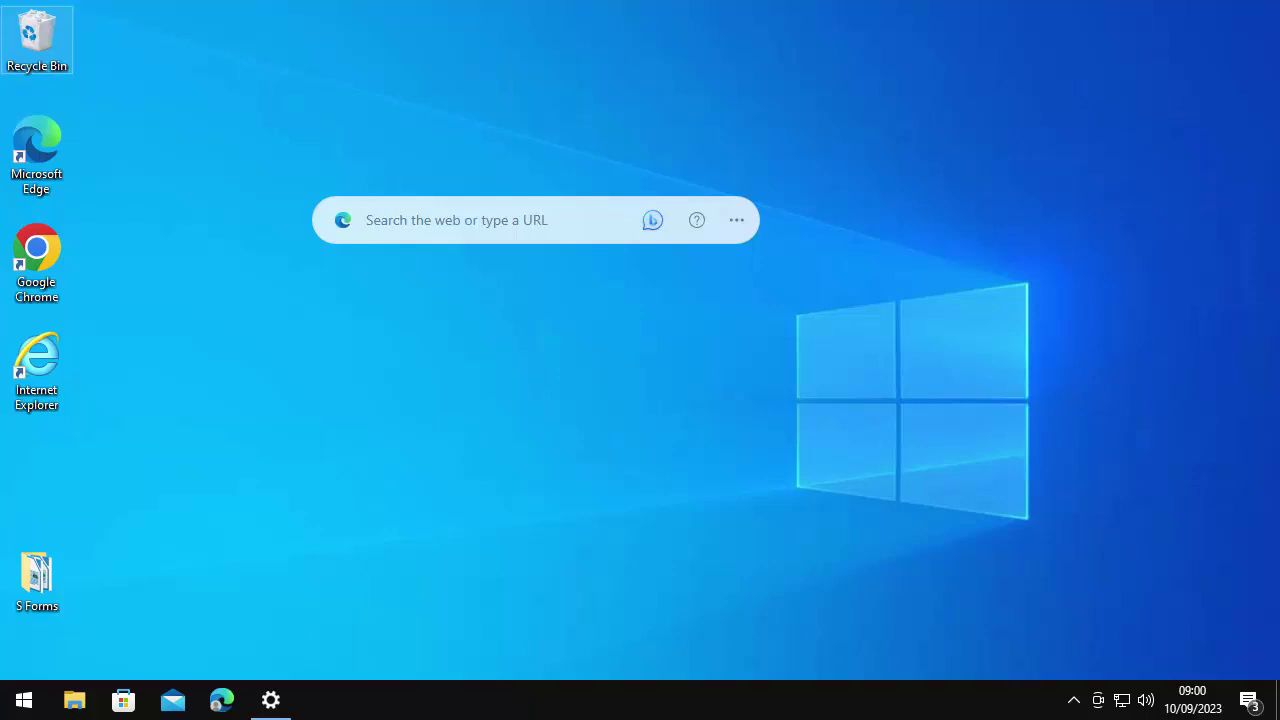
Uncheck Auto-launch search bar in the Edge search bar's options menu, then close the menu.
left_click(736, 220)
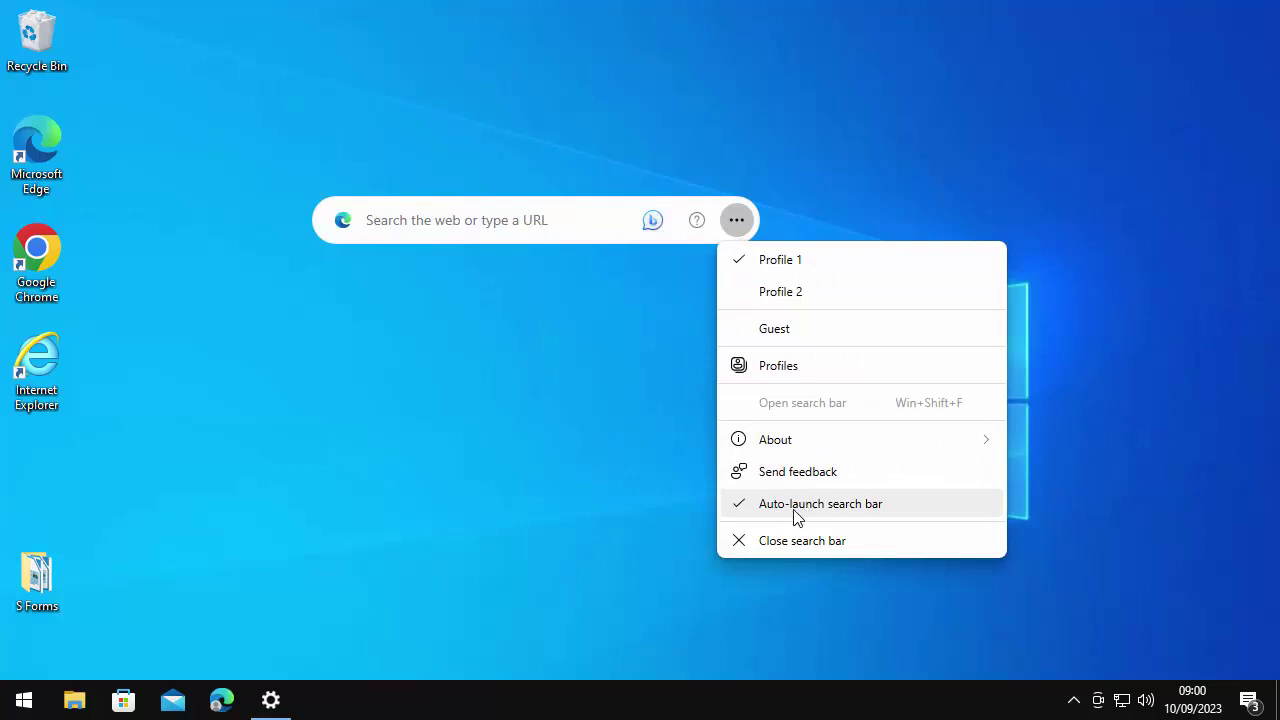
left_click(797, 510)
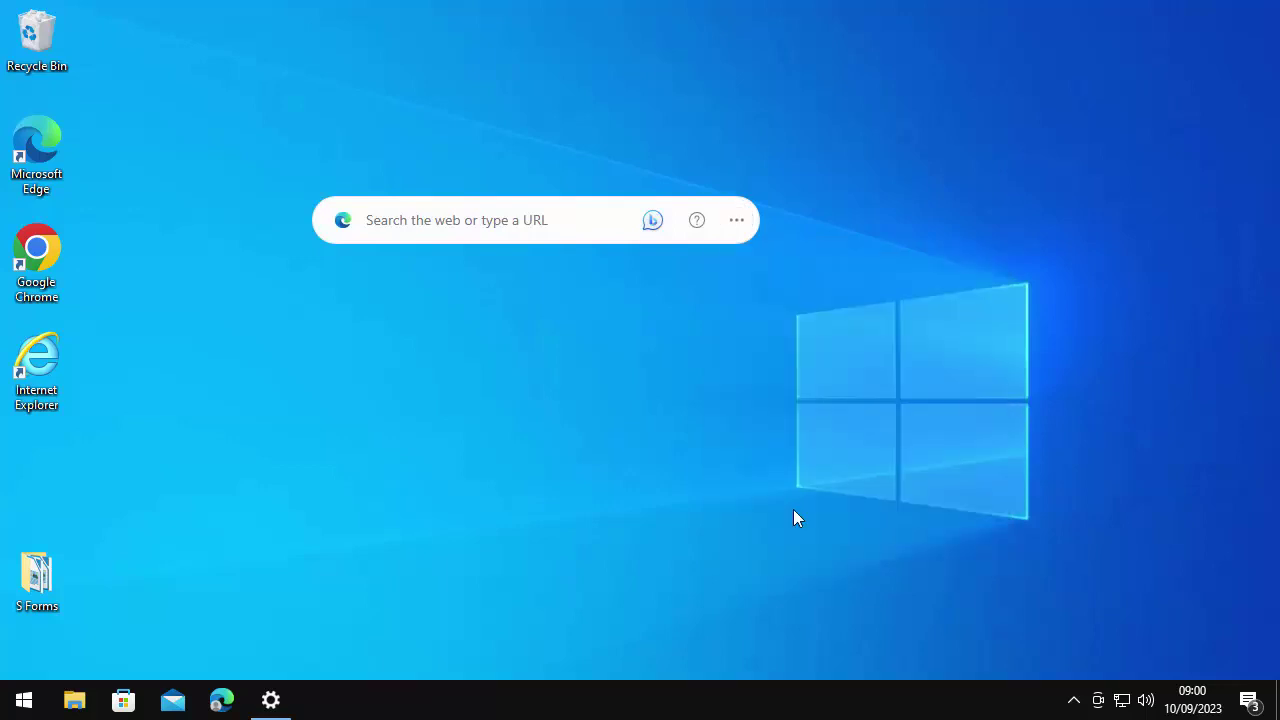
left_click(739, 228)
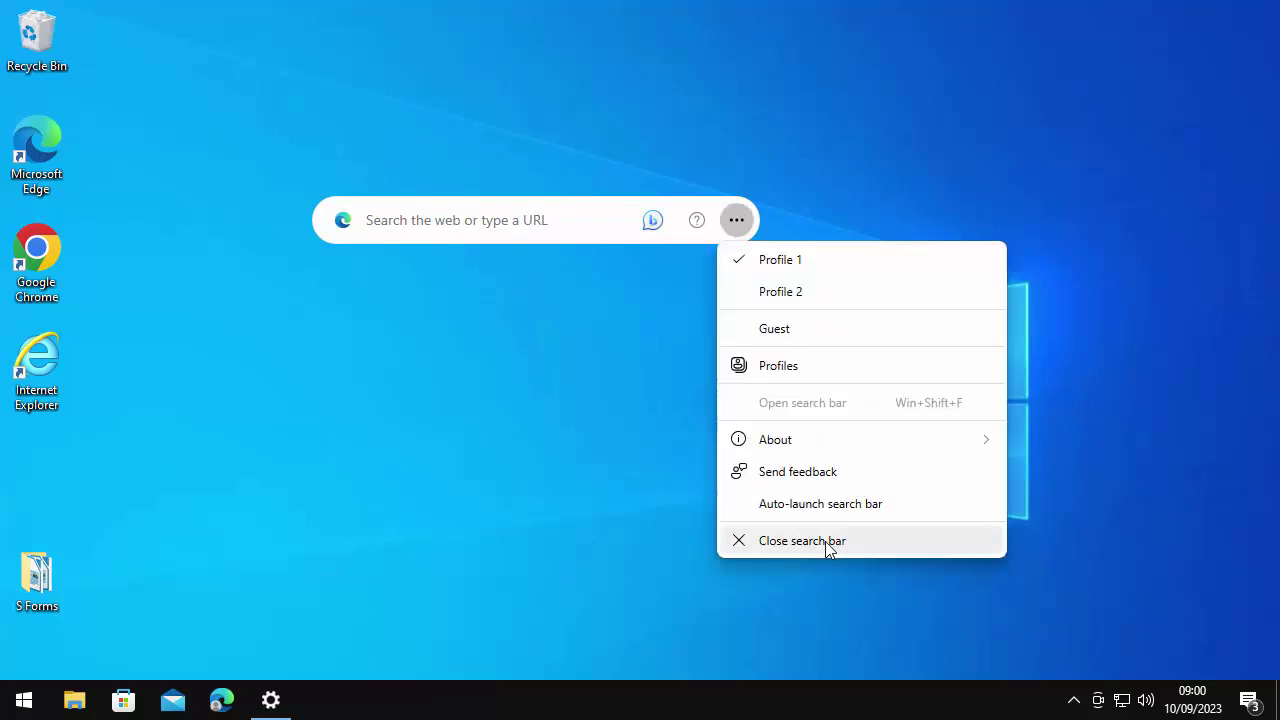
left_click(1105, 476)
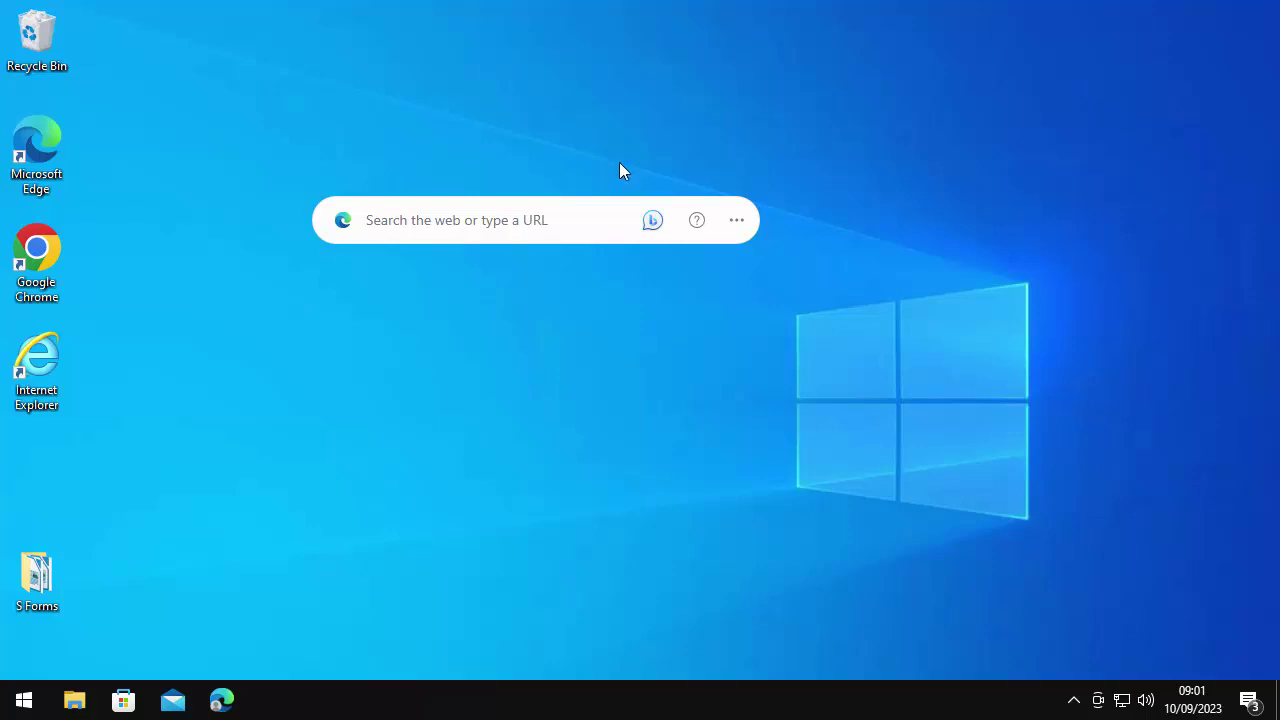
Toggle the search bar's Auto-launch search bar option twice from its ... menu.
left_click(740, 224)
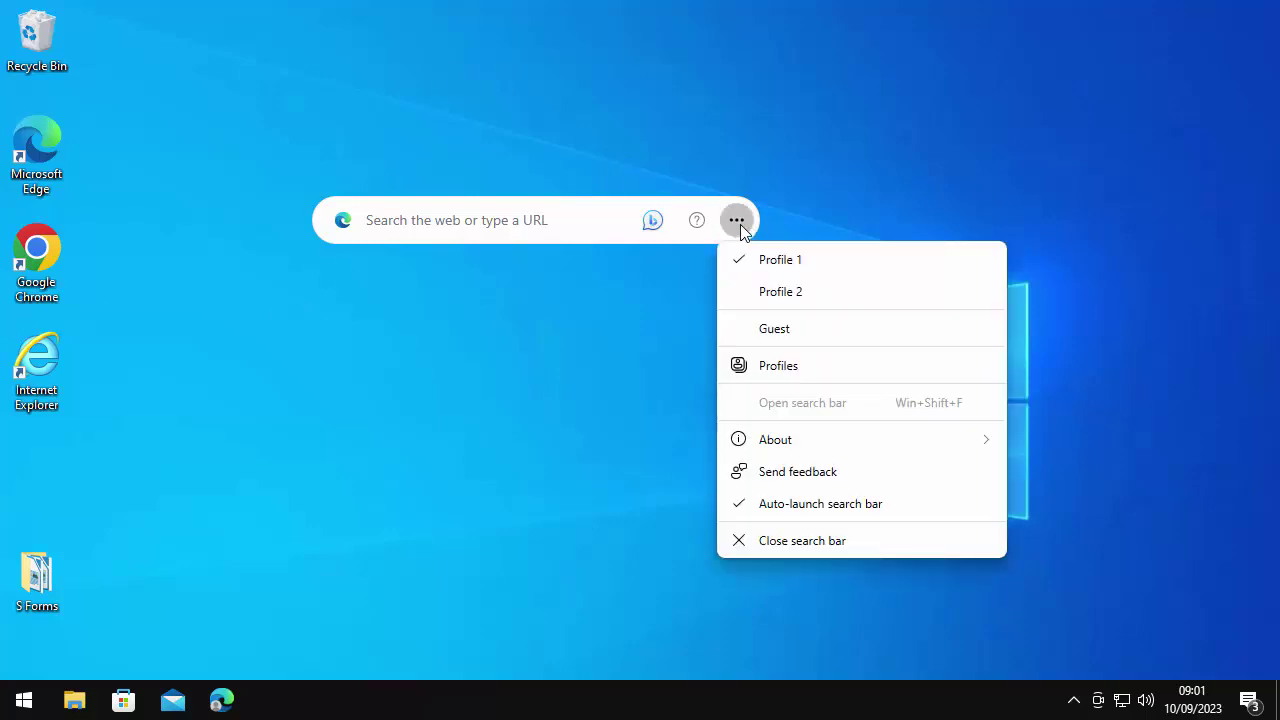
left_click(771, 516)
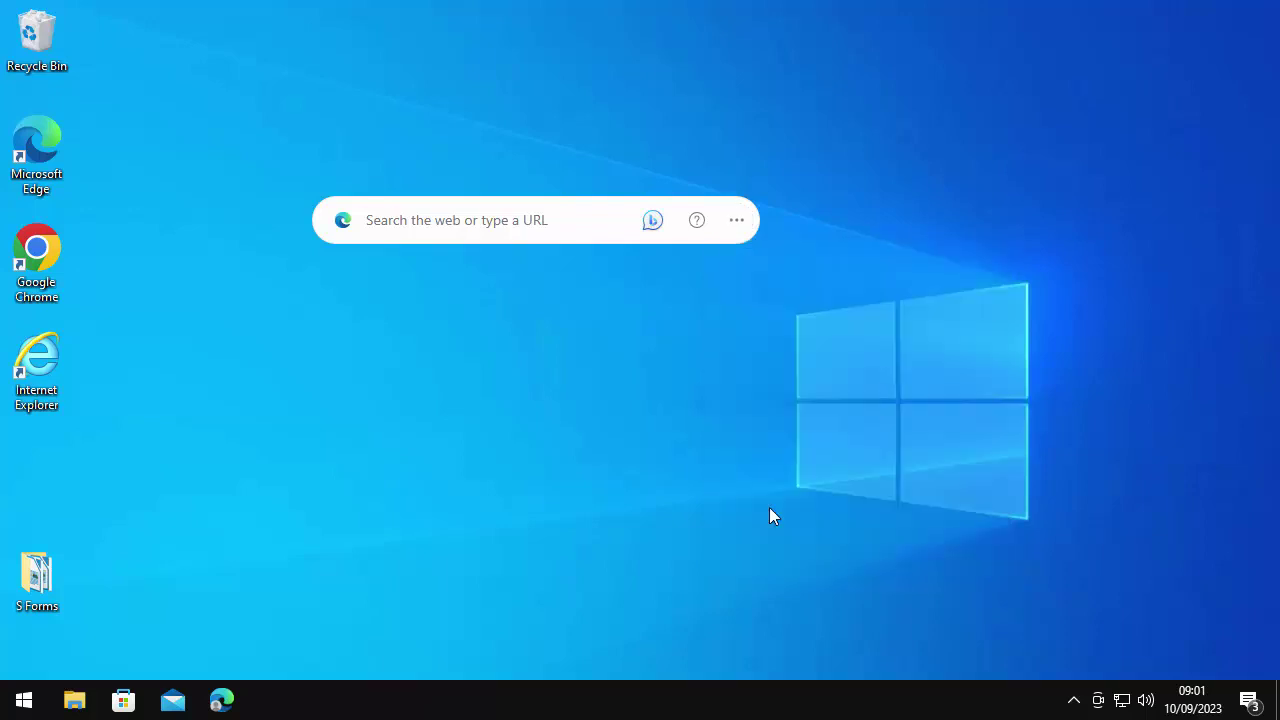
left_click(736, 220)
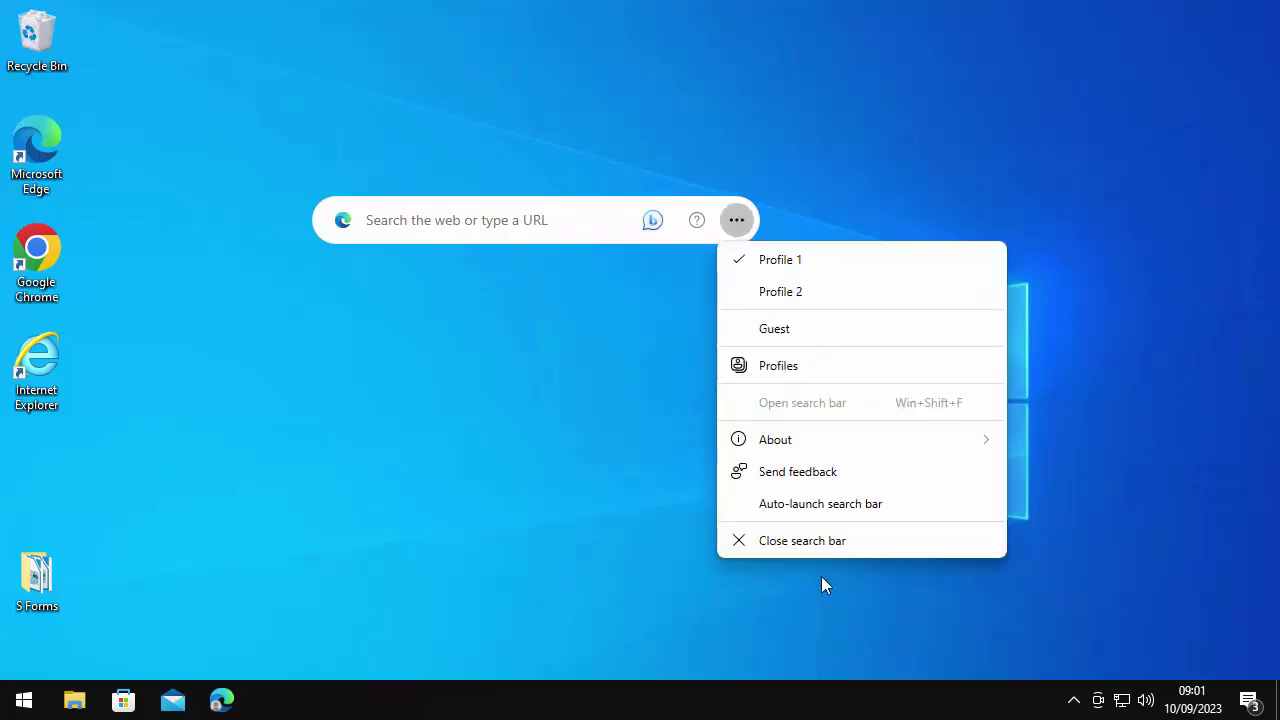
left_click(805, 493)
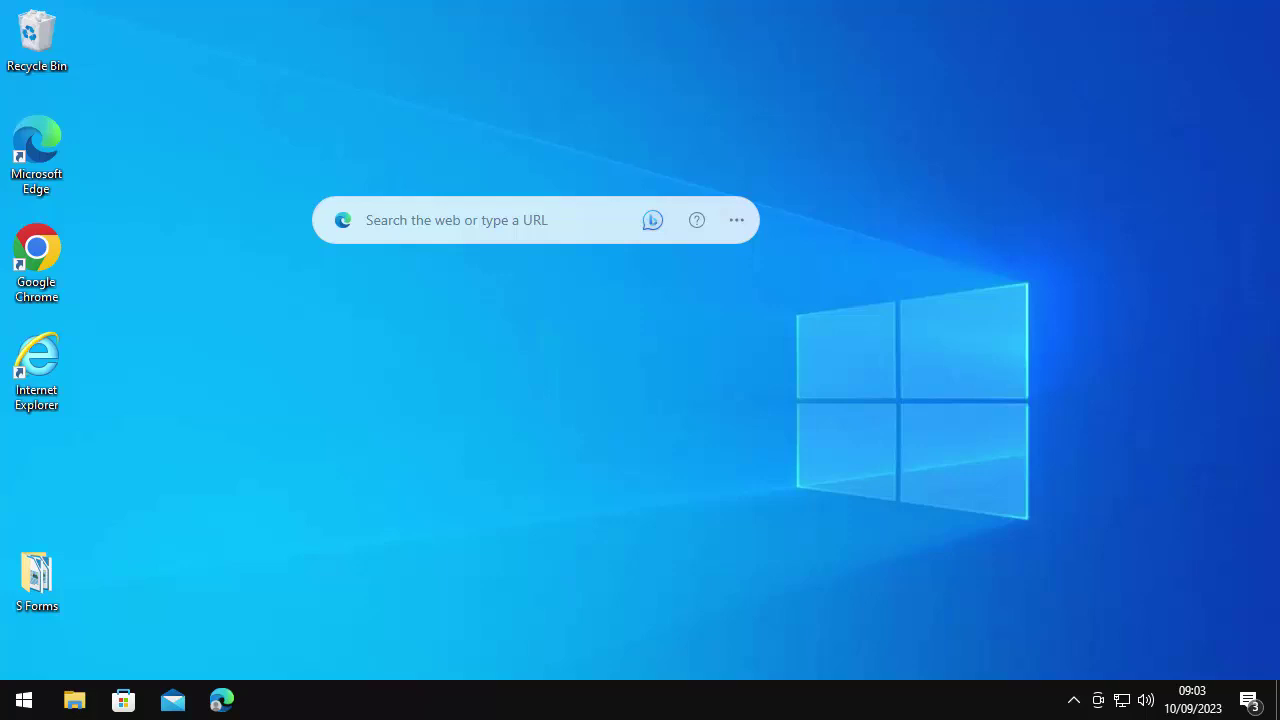
Search the Start menu for 'create a restore point' and open that best match.
left_click(20, 705)
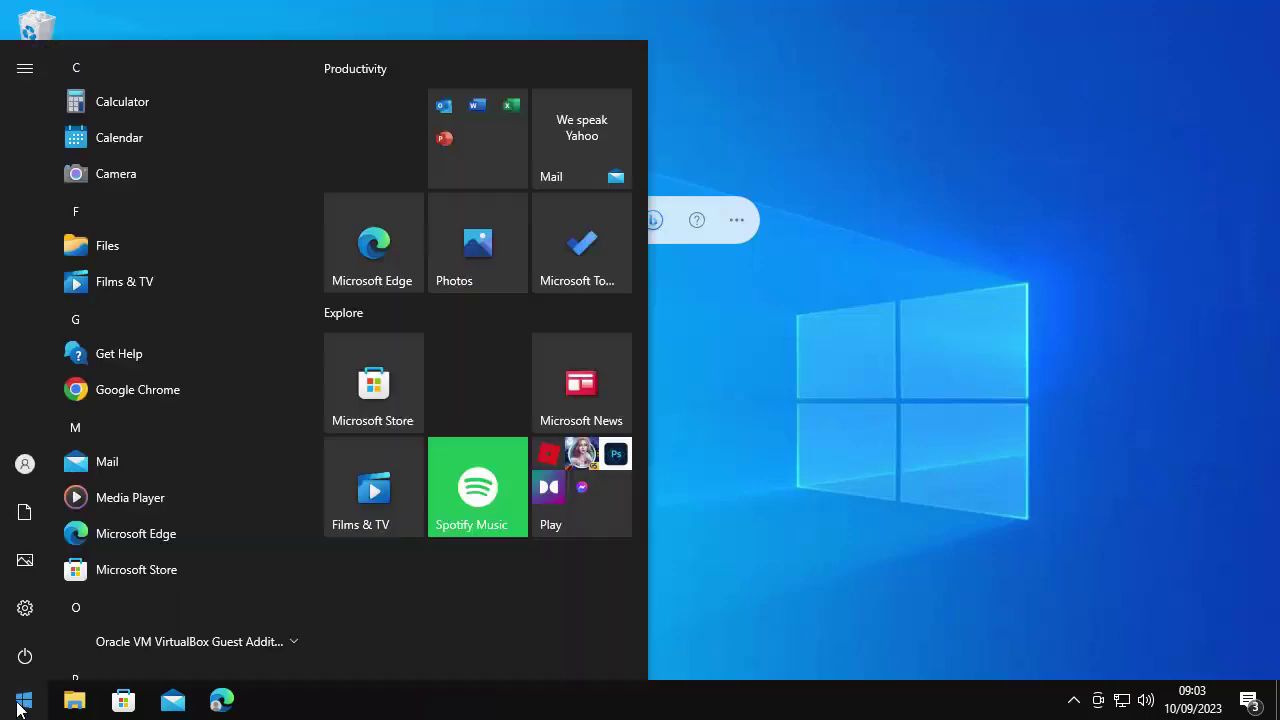
type("createw")
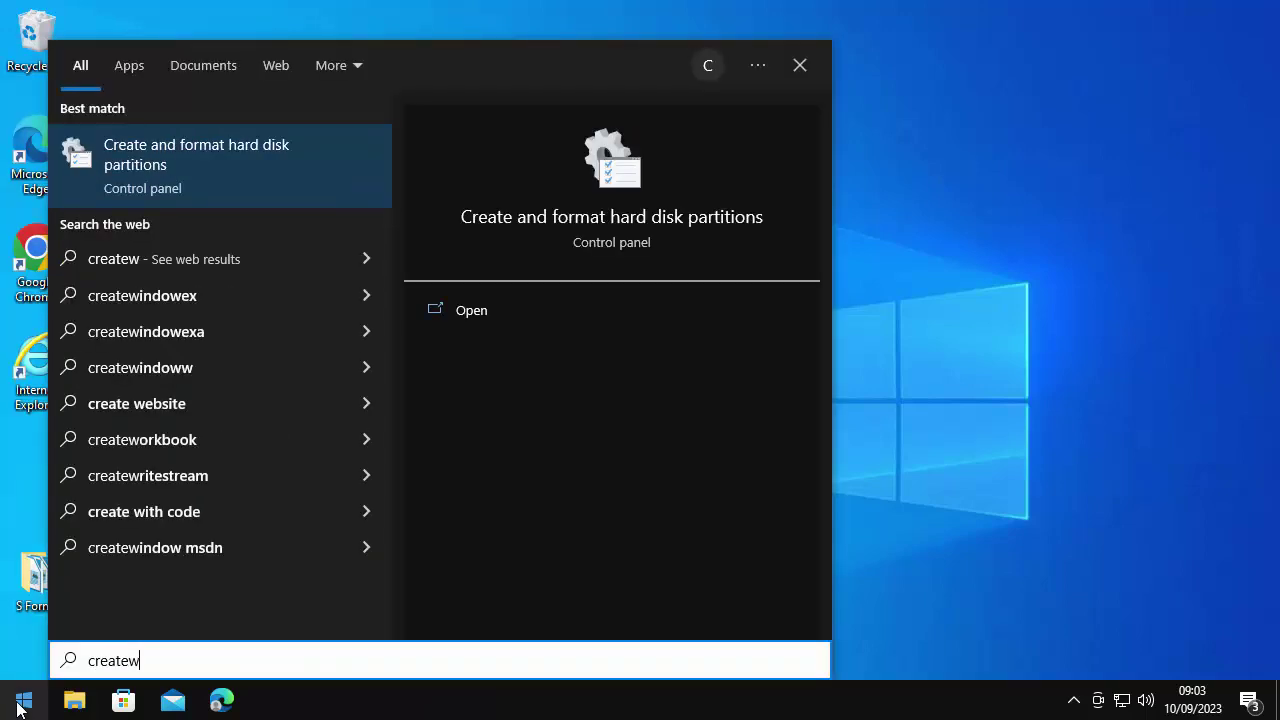
key("BackSpace")
type("a restore")
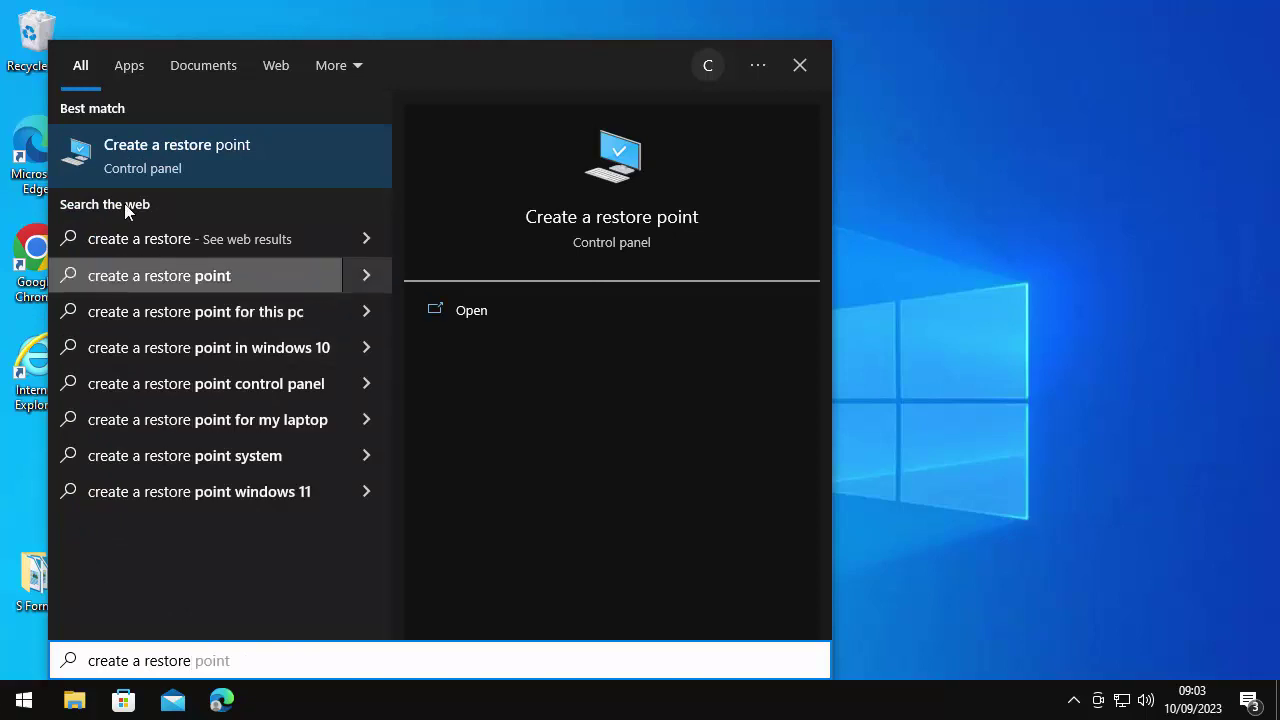
left_click(148, 157)
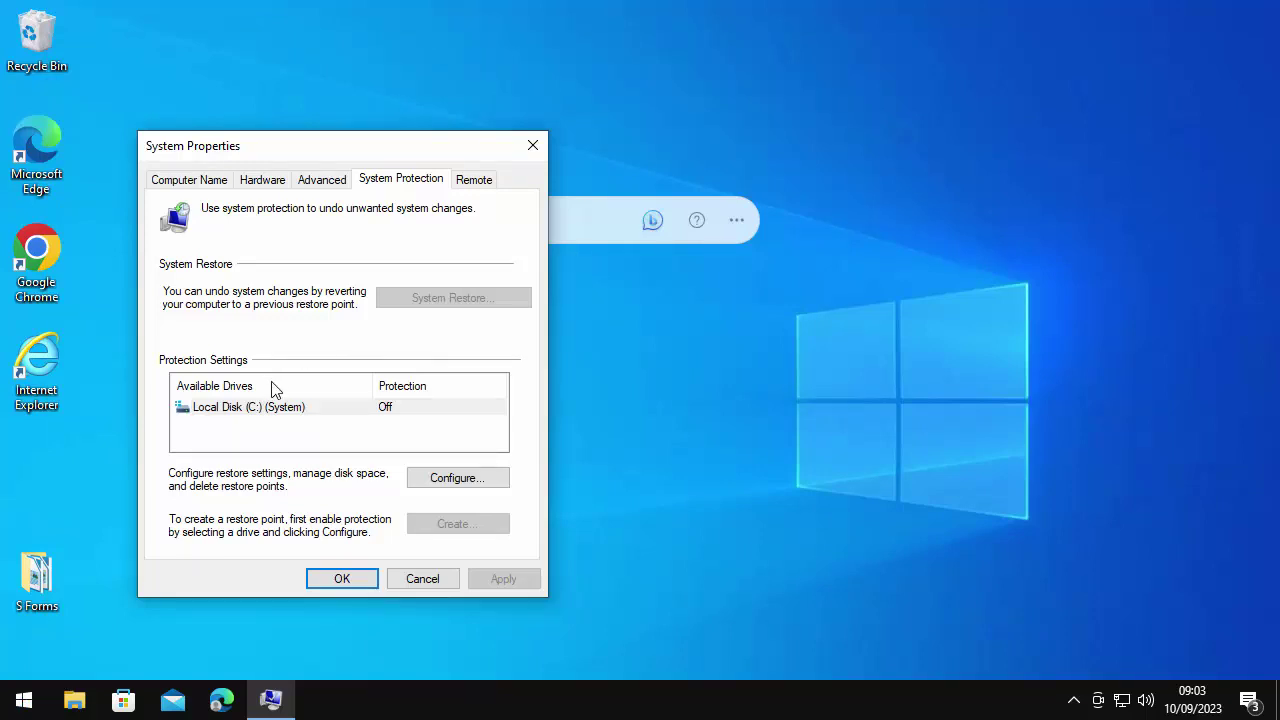
Turn on system protection for Local Disk (C:) with 1% maximum disk usage.
left_click(456, 477)
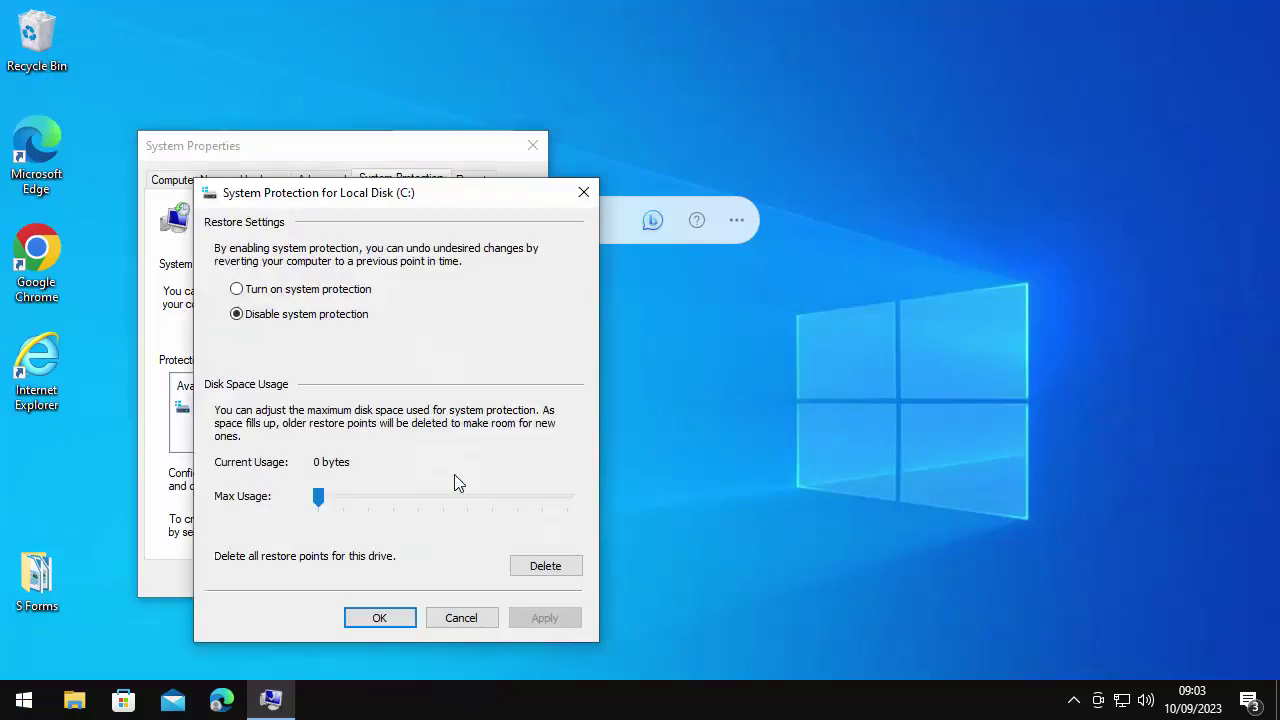
left_click(237, 290)
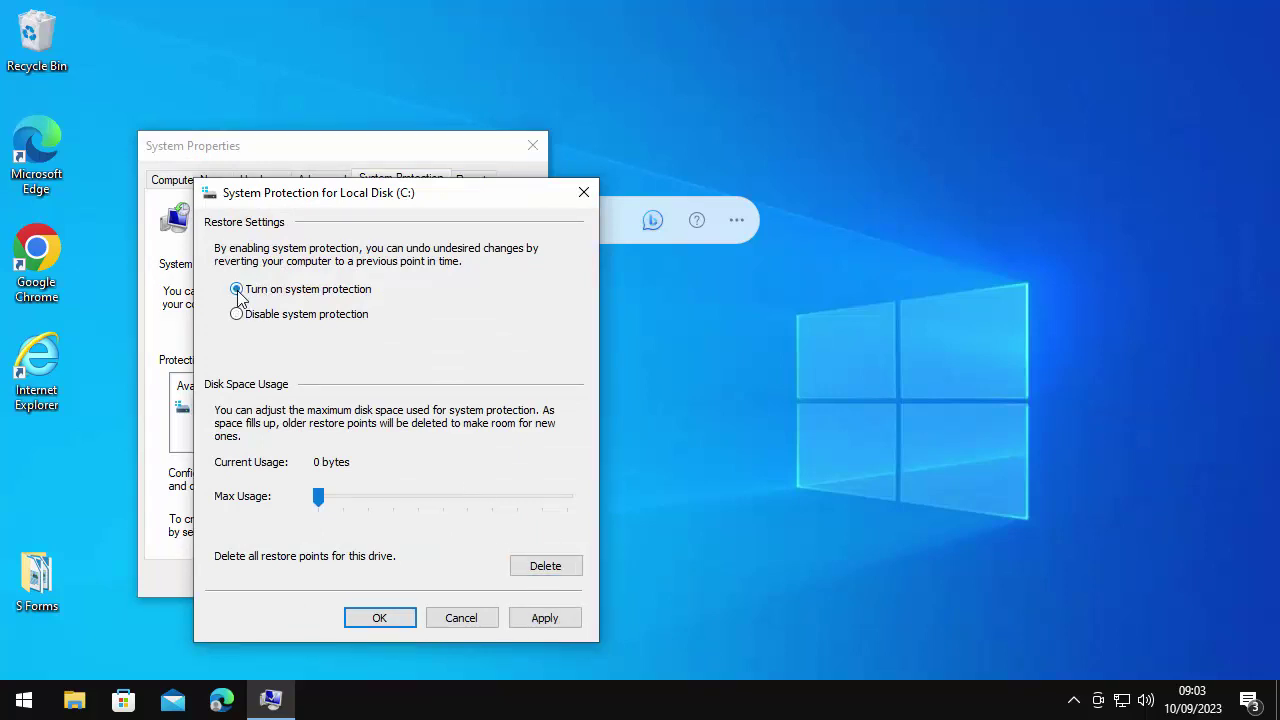
left_click(319, 496)
left_click(538, 628)
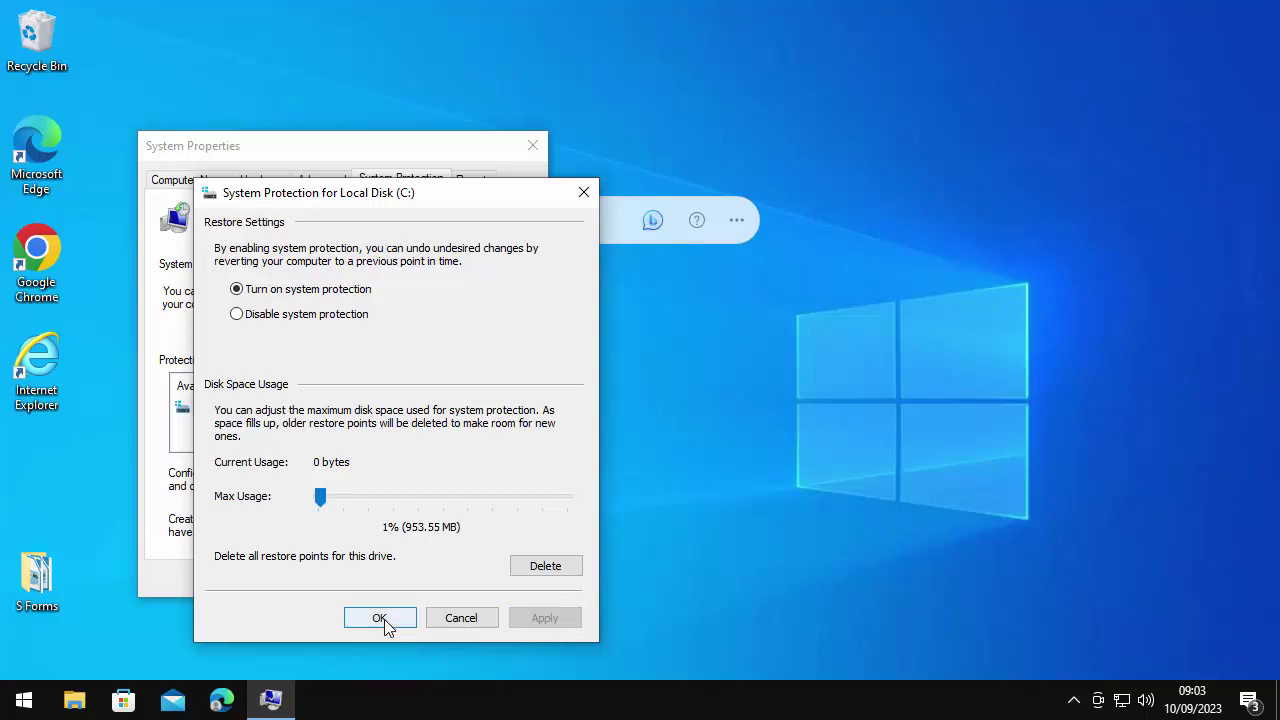
left_click(380, 618)
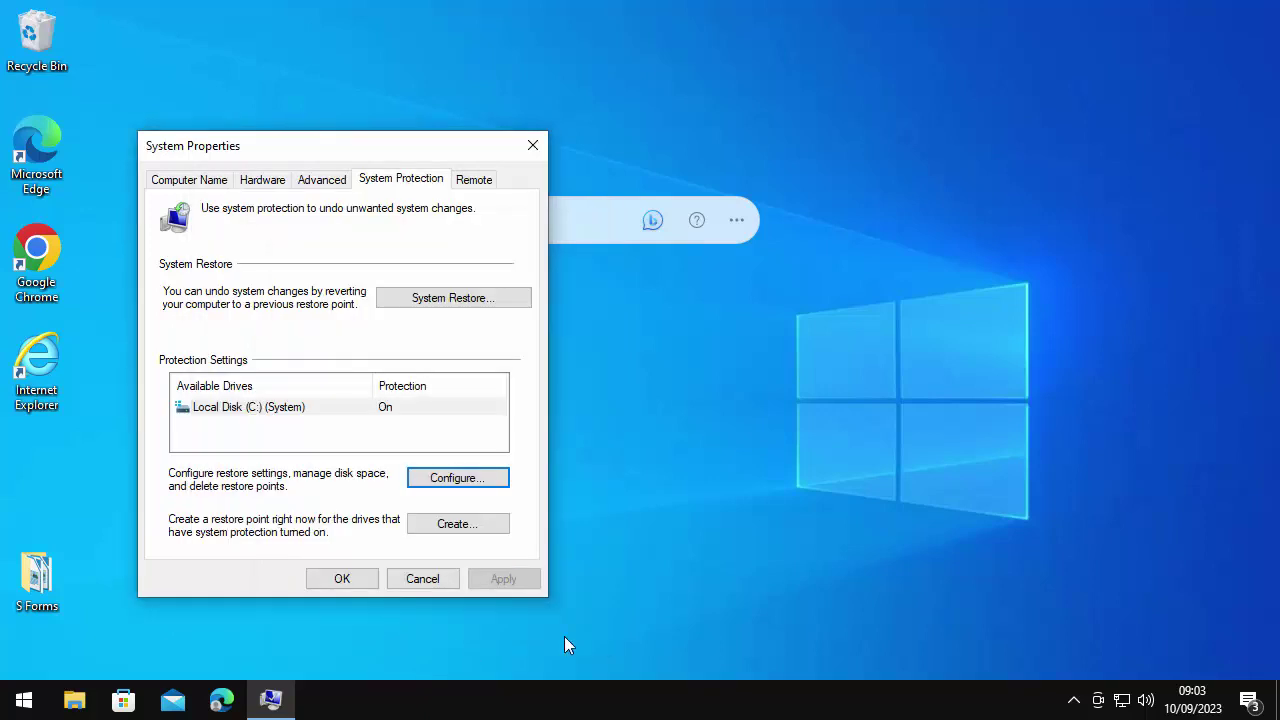
Start a new restore point and describe it as 'prior to search fix'.
left_click(457, 532)
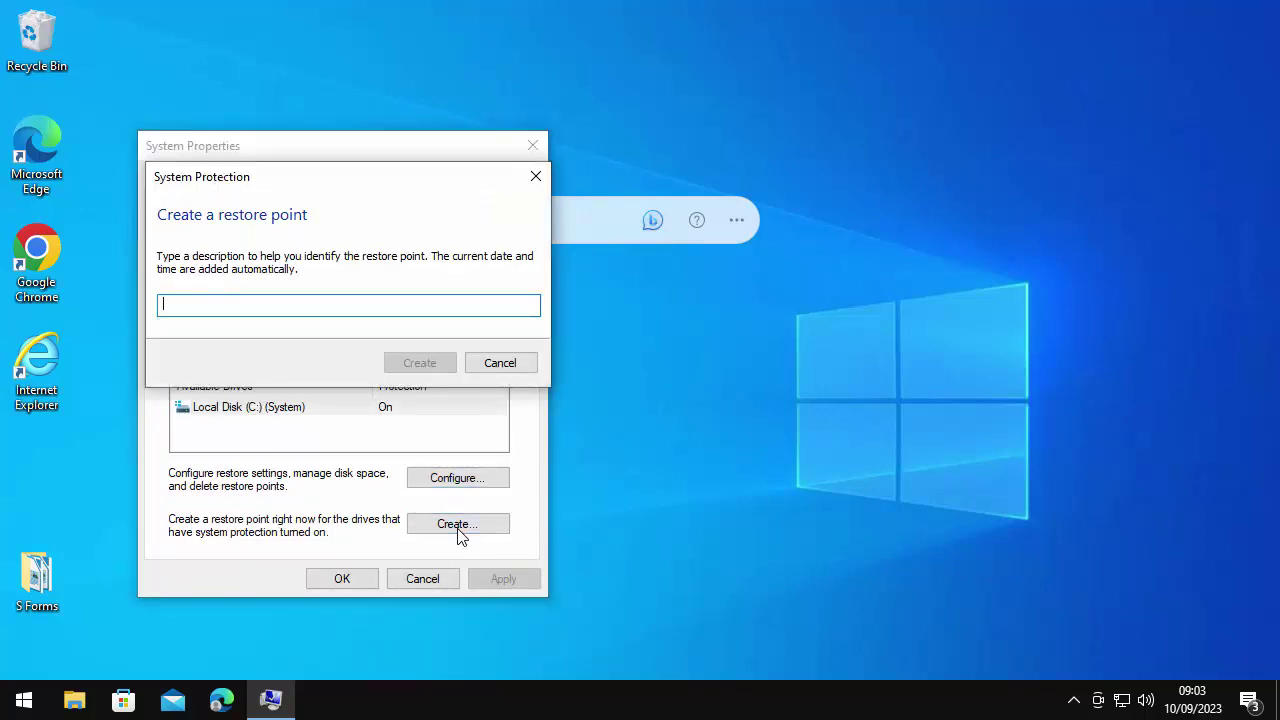
type("p")
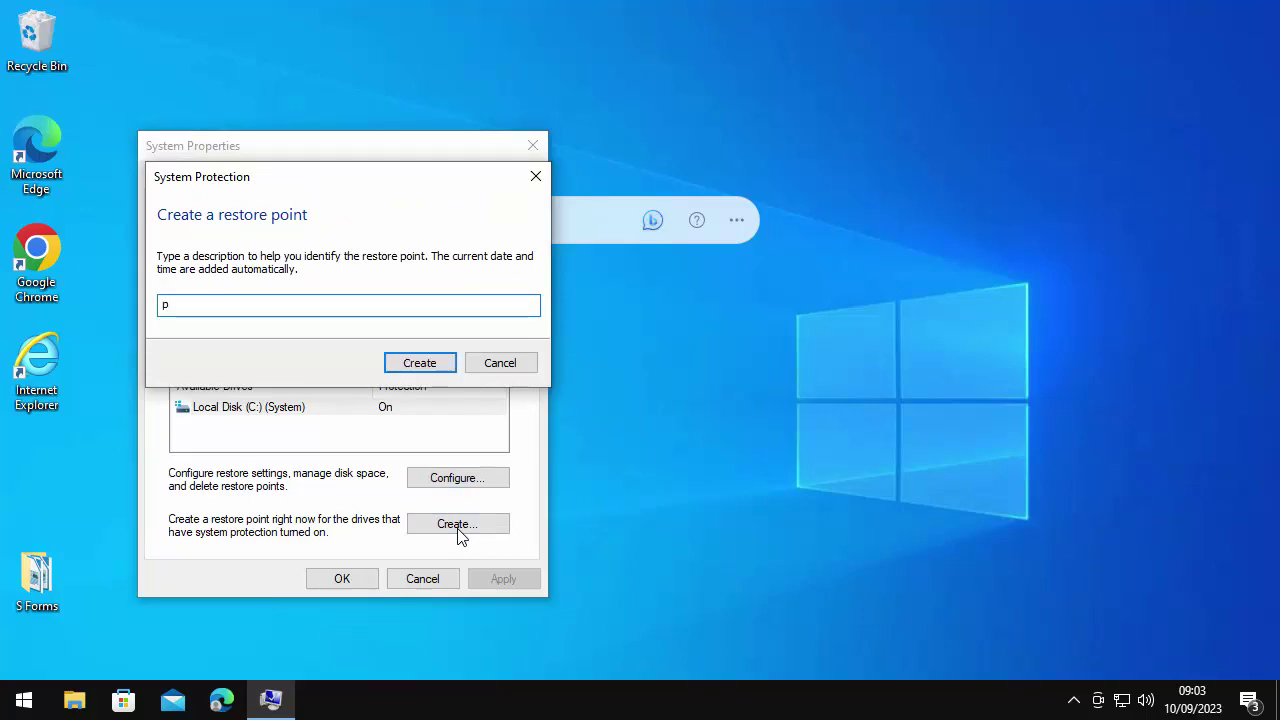
type("rior t osearch fix")
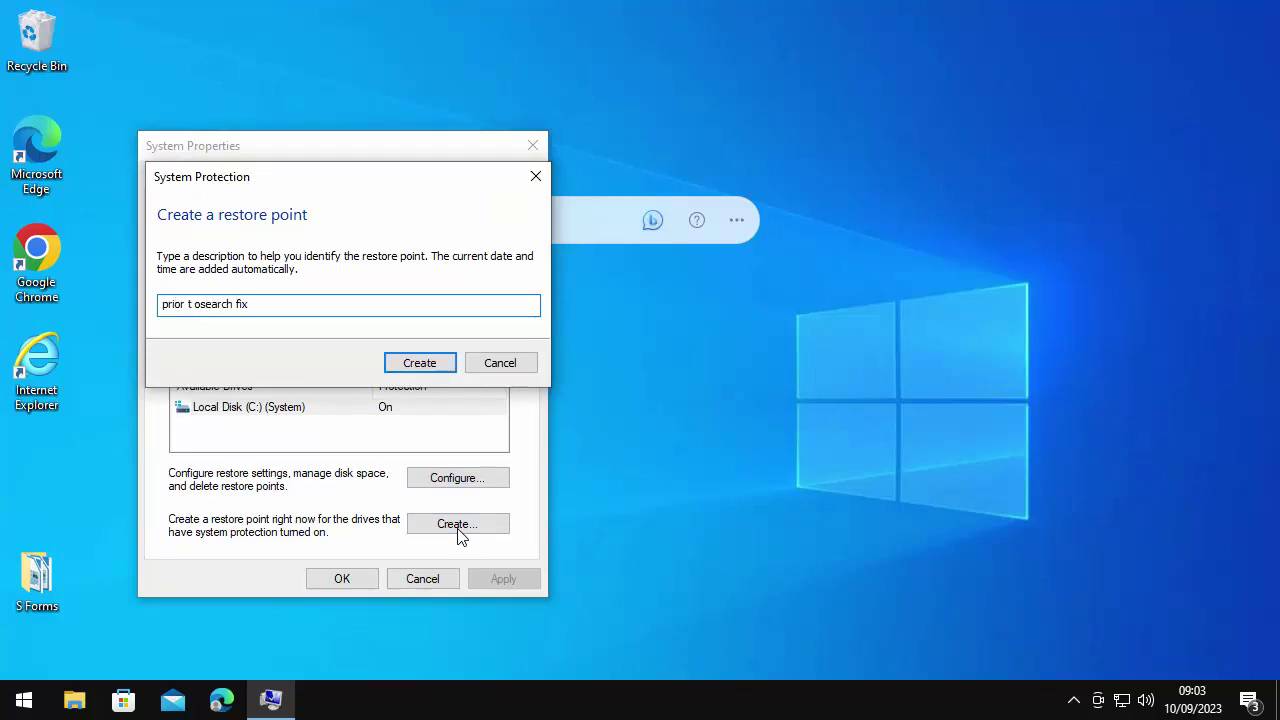
key("Delete")
key("Right")
Create the 'prior to search fix' restore point, dismiss the success message, and close System Properties.
left_click(414, 363)
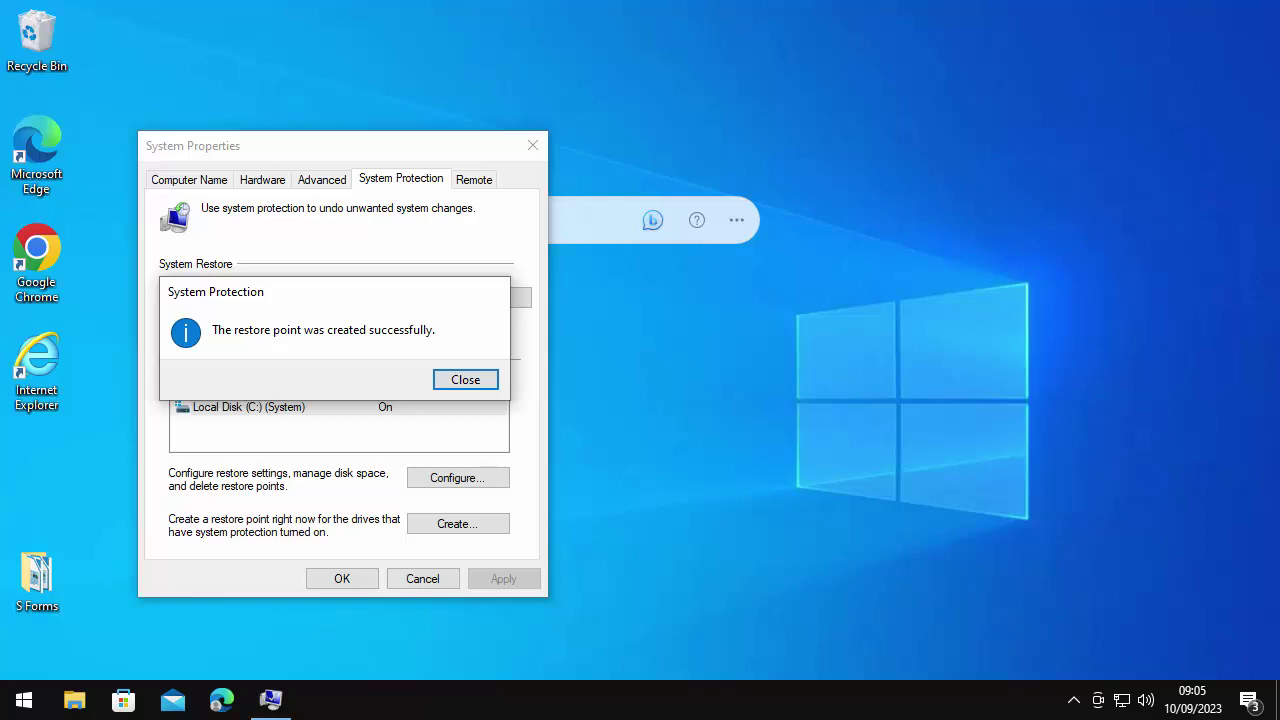
left_click(472, 378)
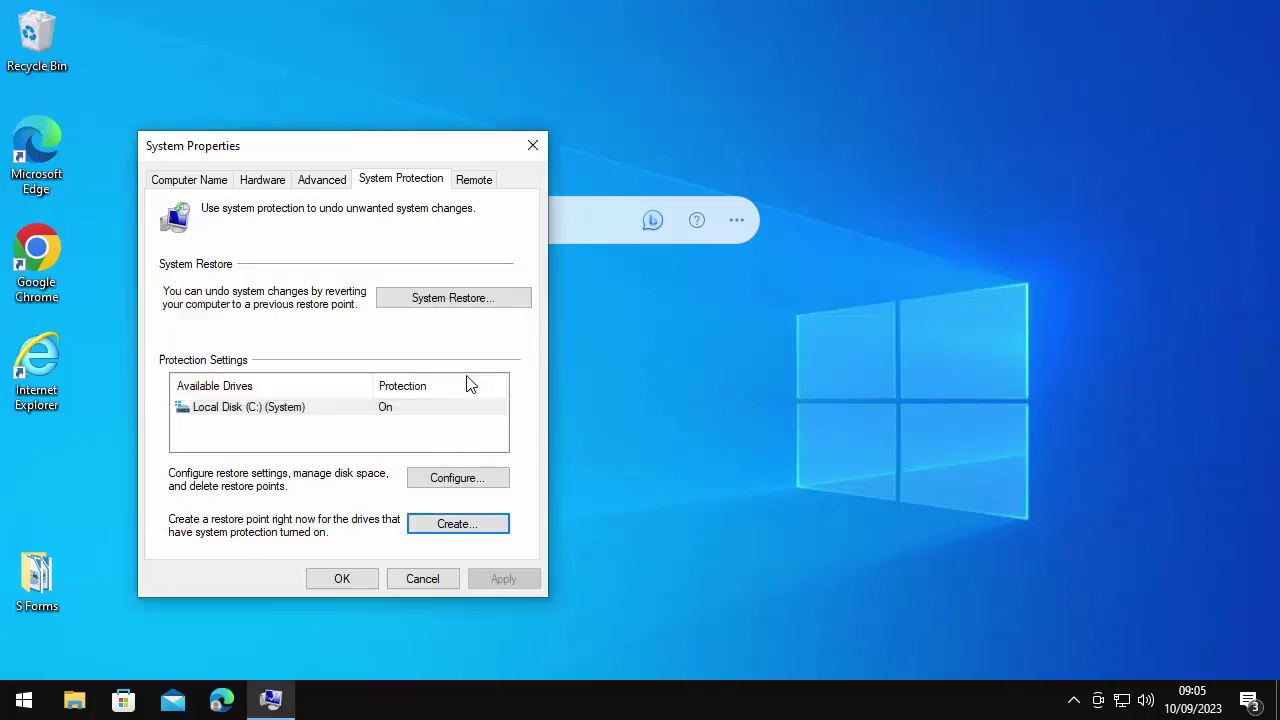
left_click(323, 579)
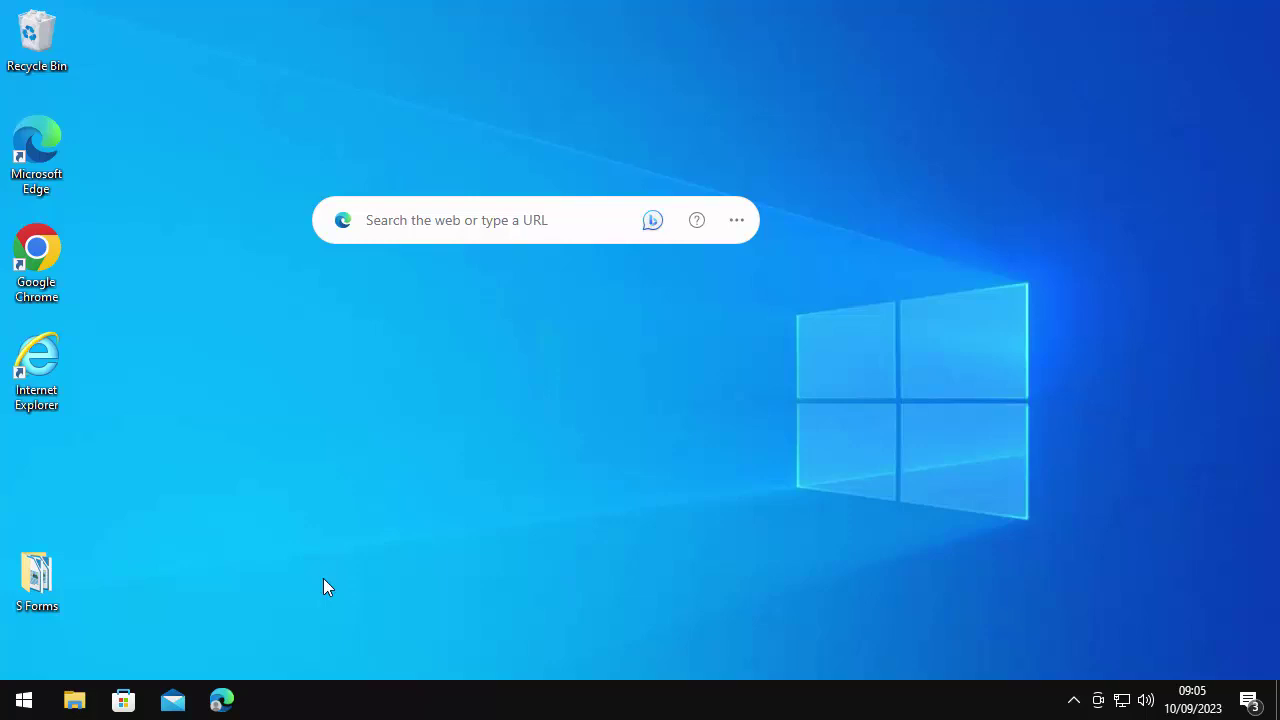
Search Start for regedit and run Registry Editor as administrator.
left_click(24, 700)
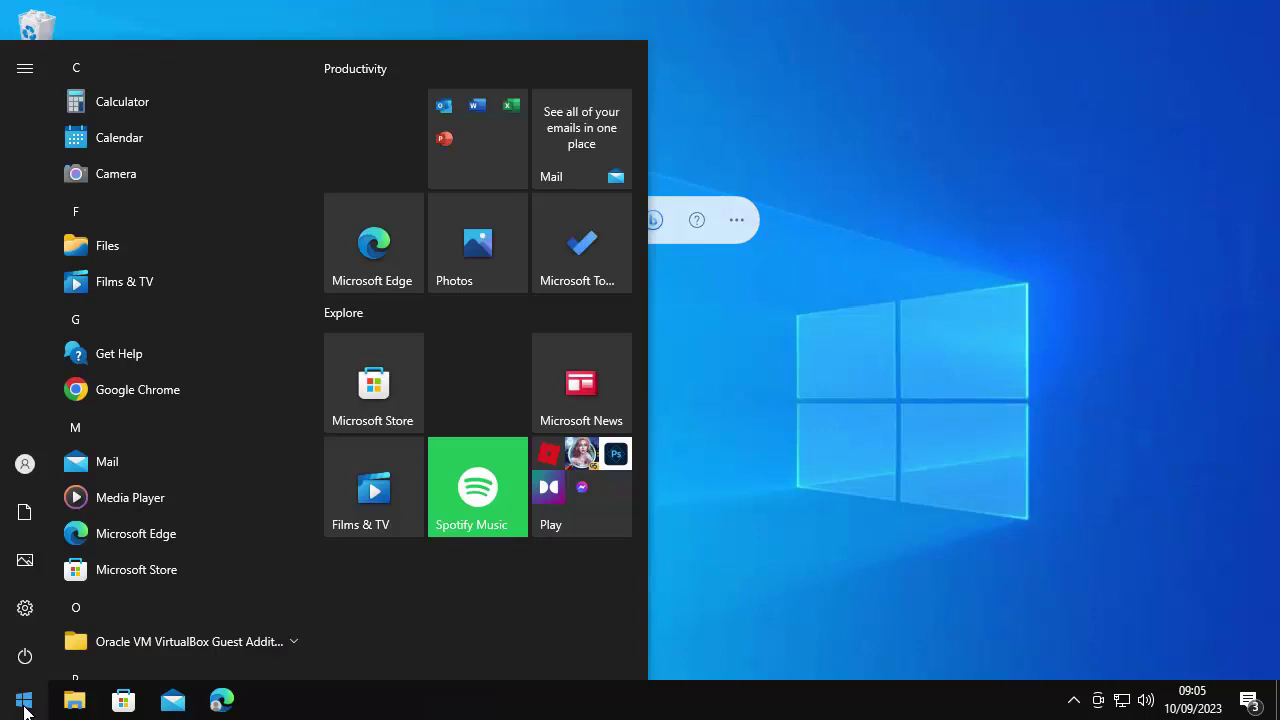
type("regedit")
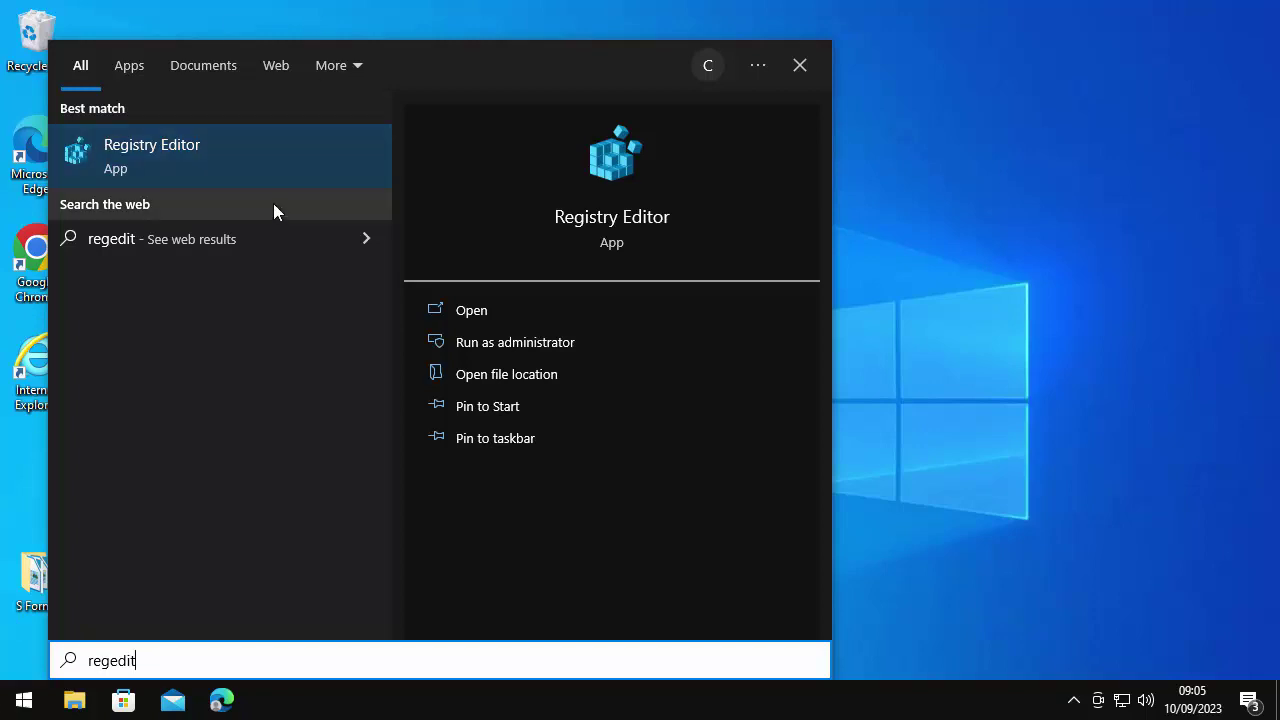
right_click(230, 158)
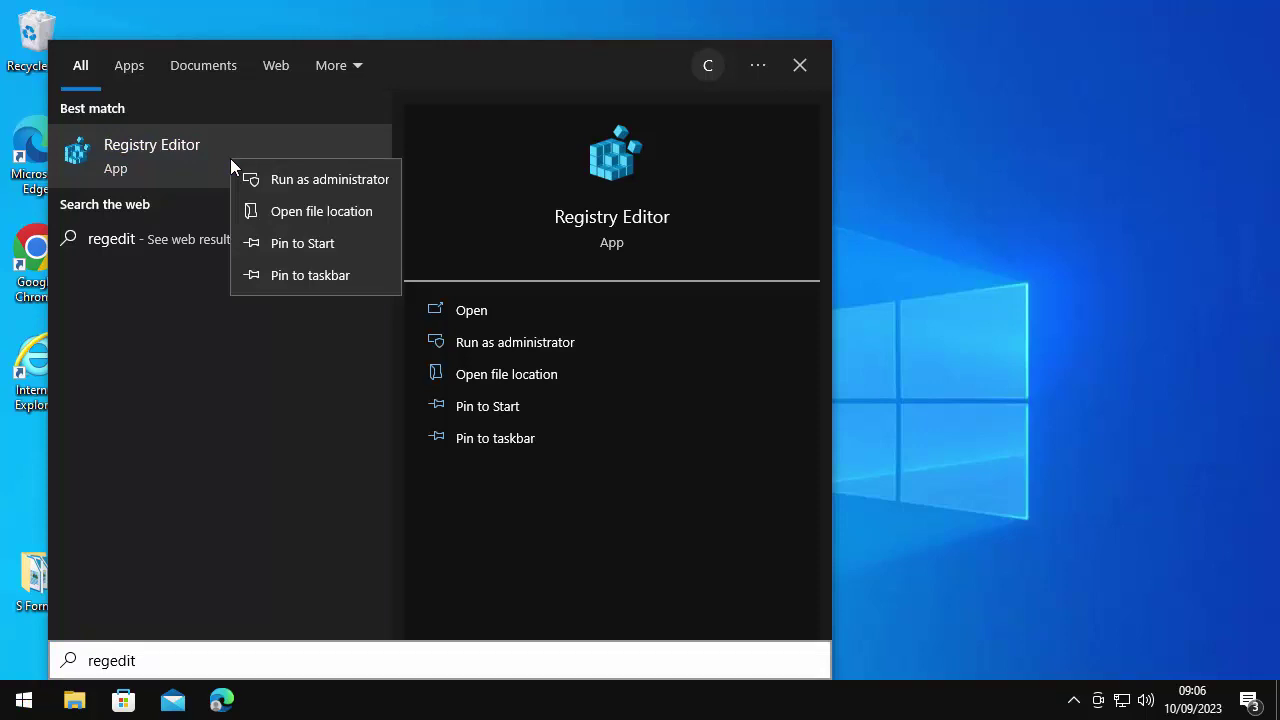
left_click(289, 182)
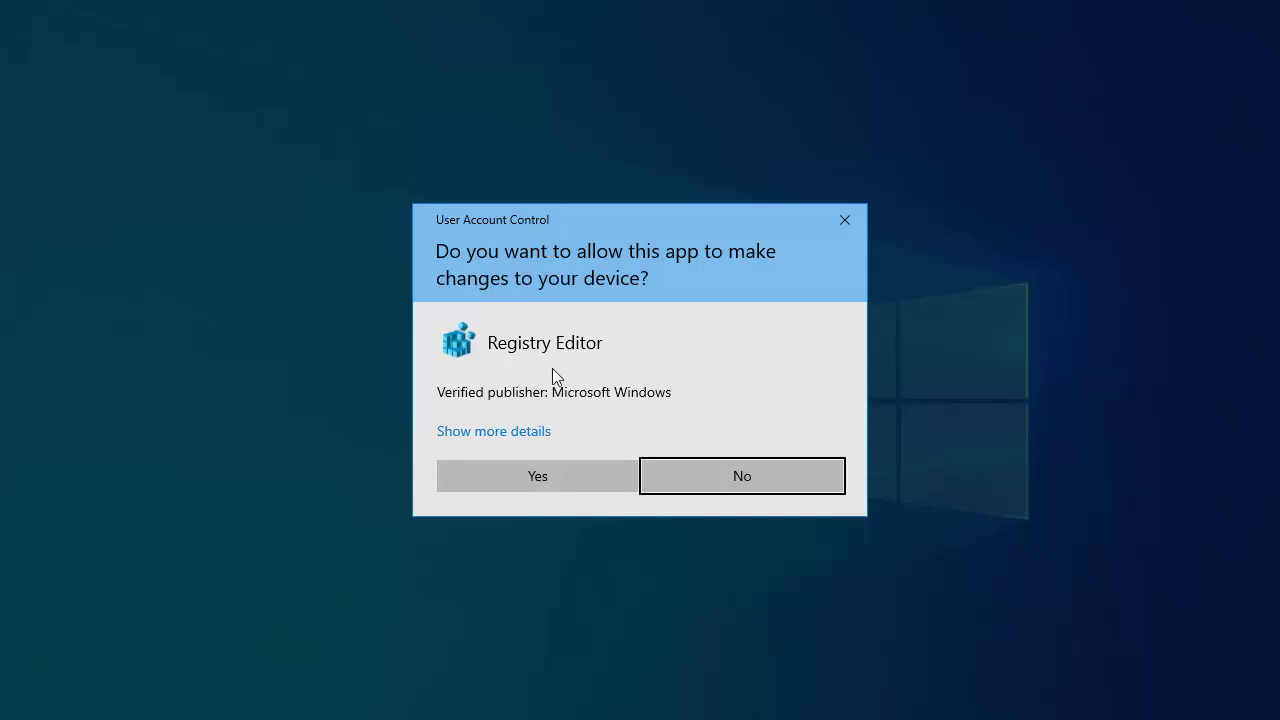
Approve the UAC prompt, then expand HKEY_LOCAL_MACHINE > SOFTWARE > Policies > Microsoft in the tree.
left_click(574, 479)
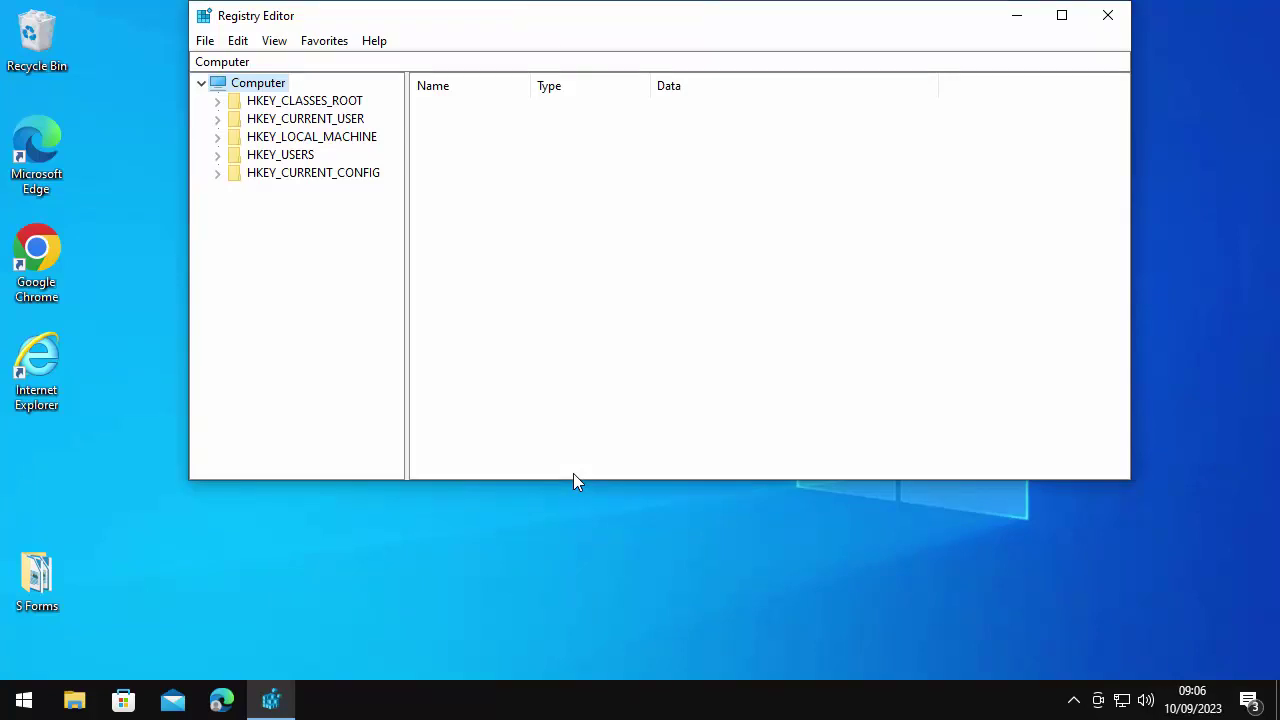
left_click(218, 137)
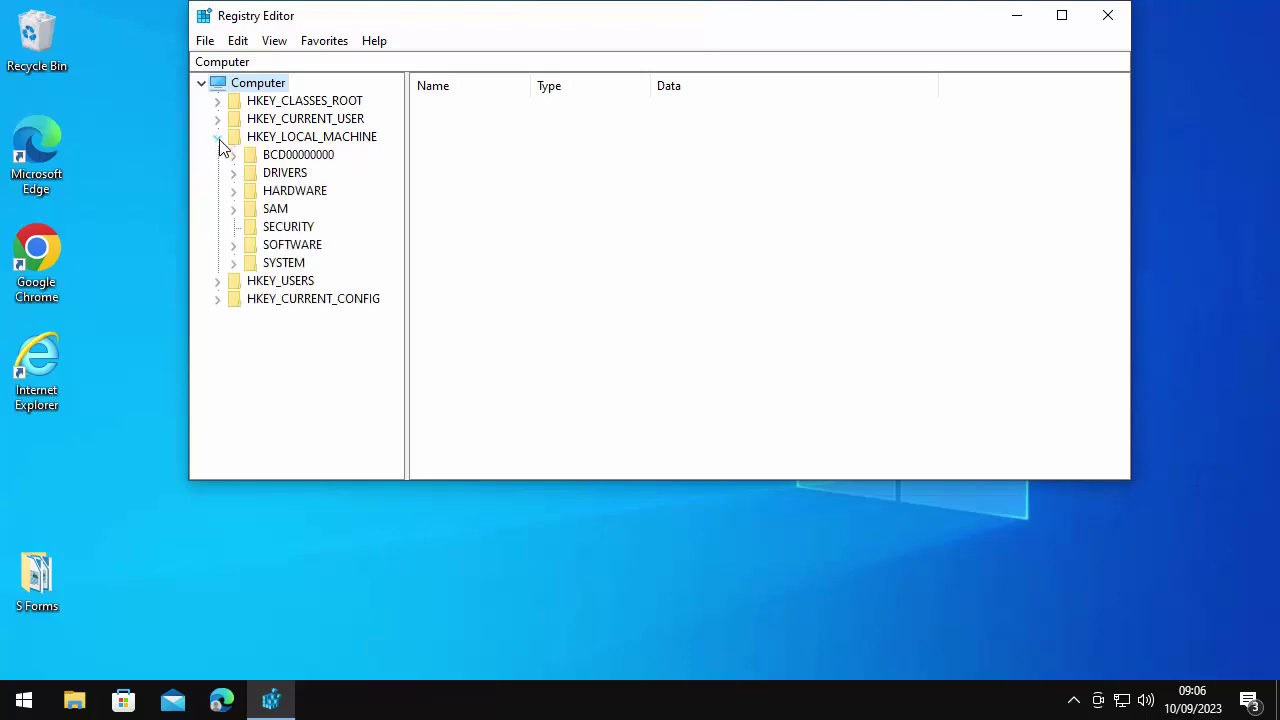
left_click(234, 245)
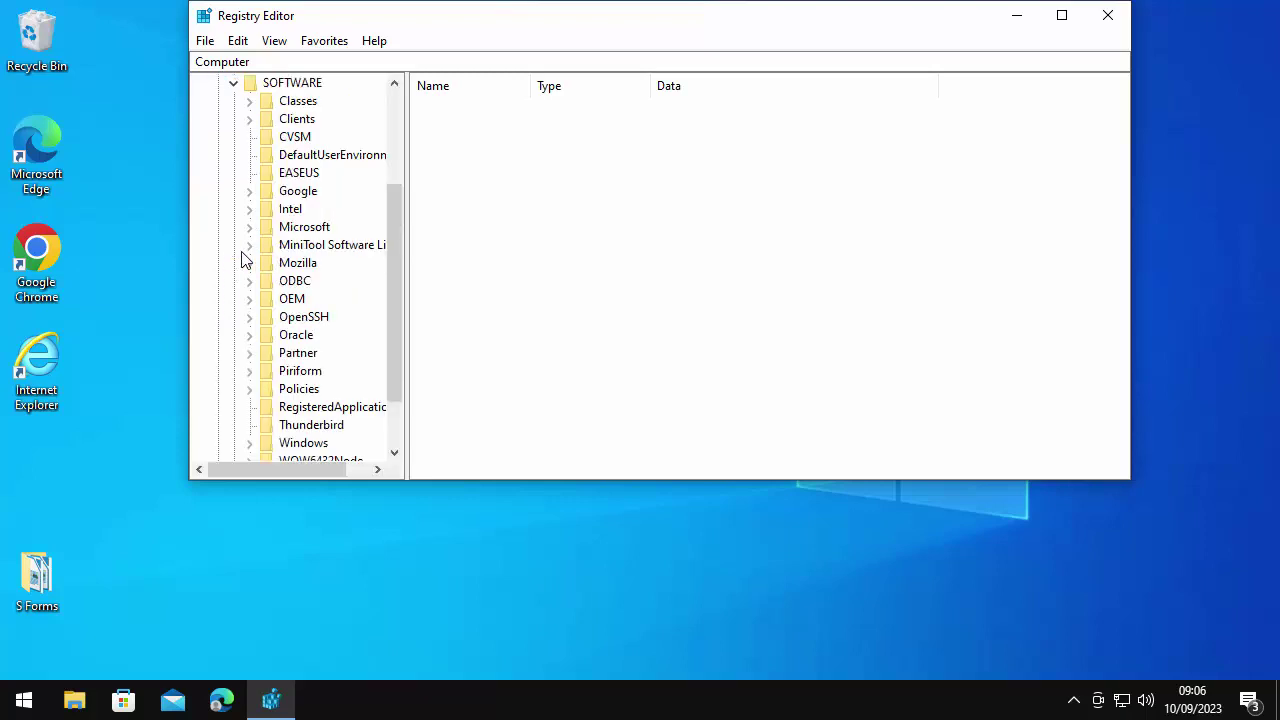
scroll(234, 257, "down", 2)
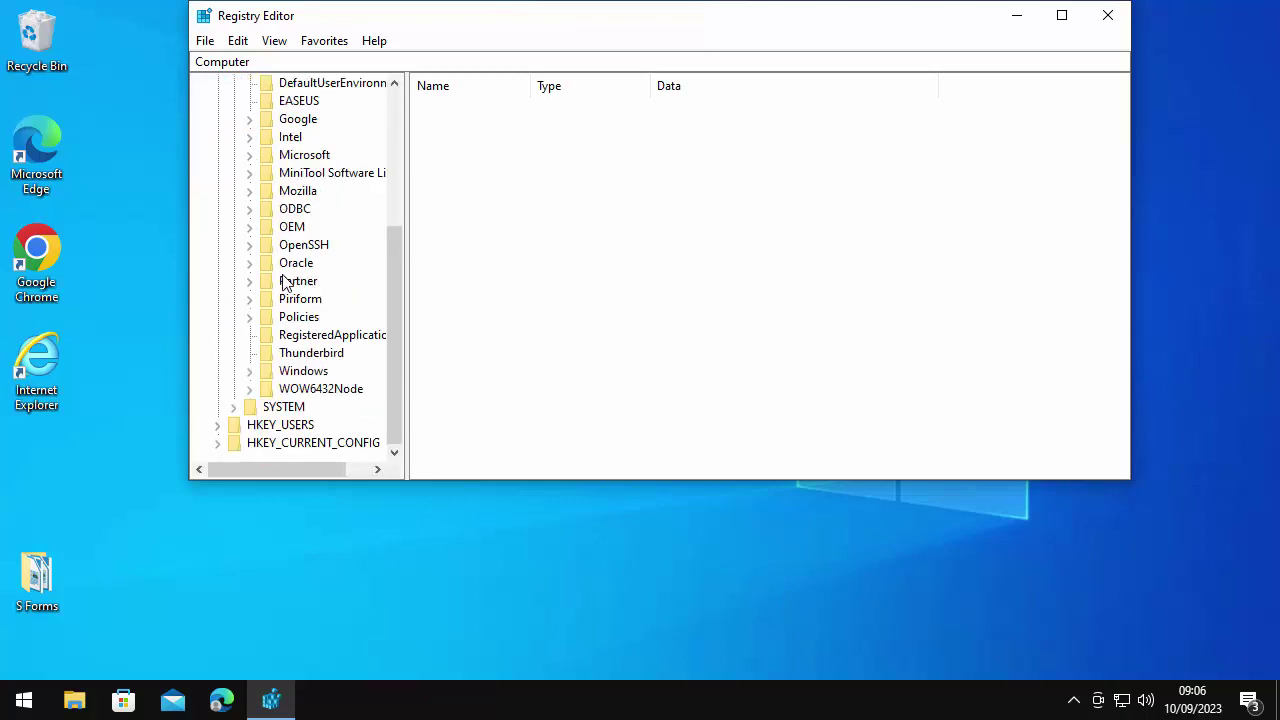
left_click(250, 317)
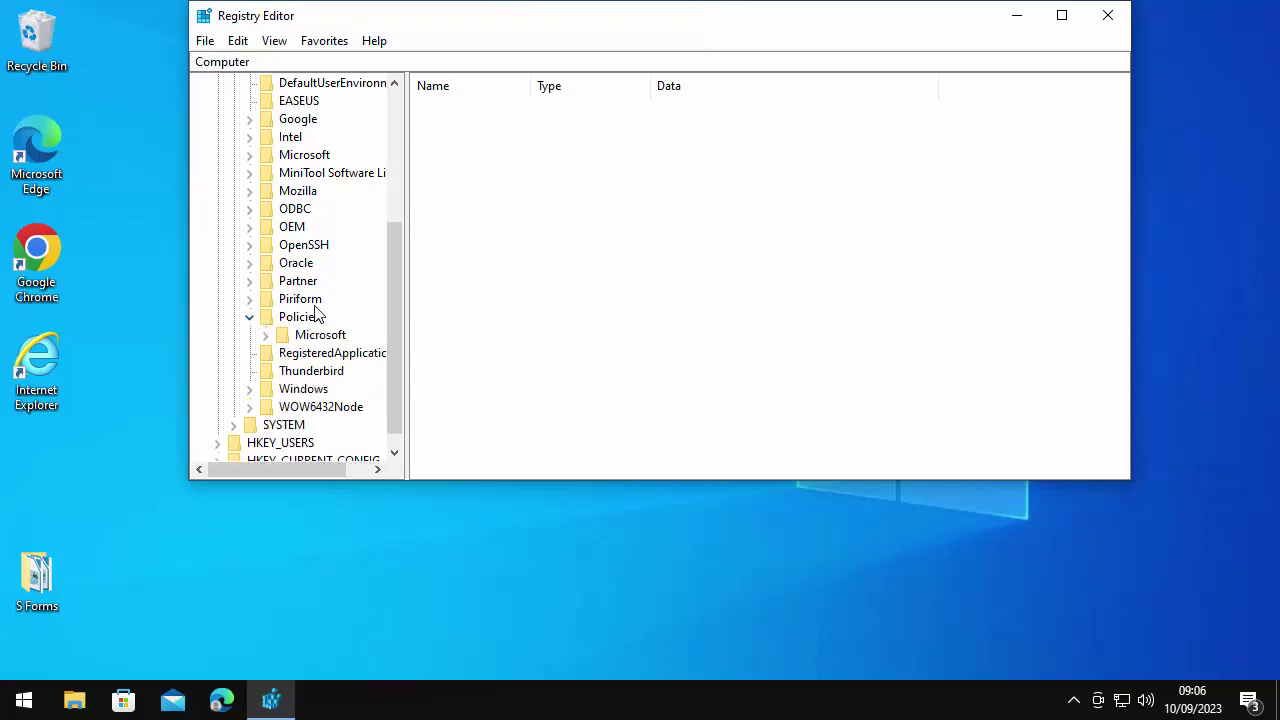
scroll(314, 316, "down", 1)
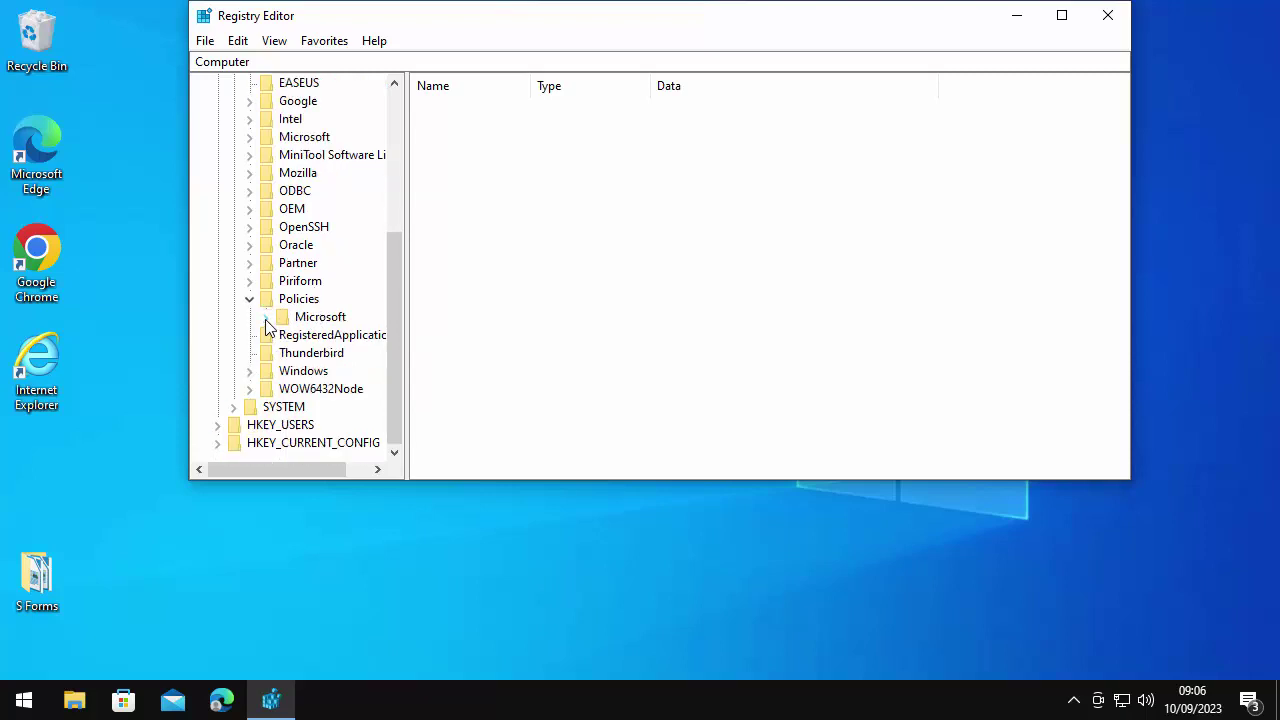
left_click(266, 318)
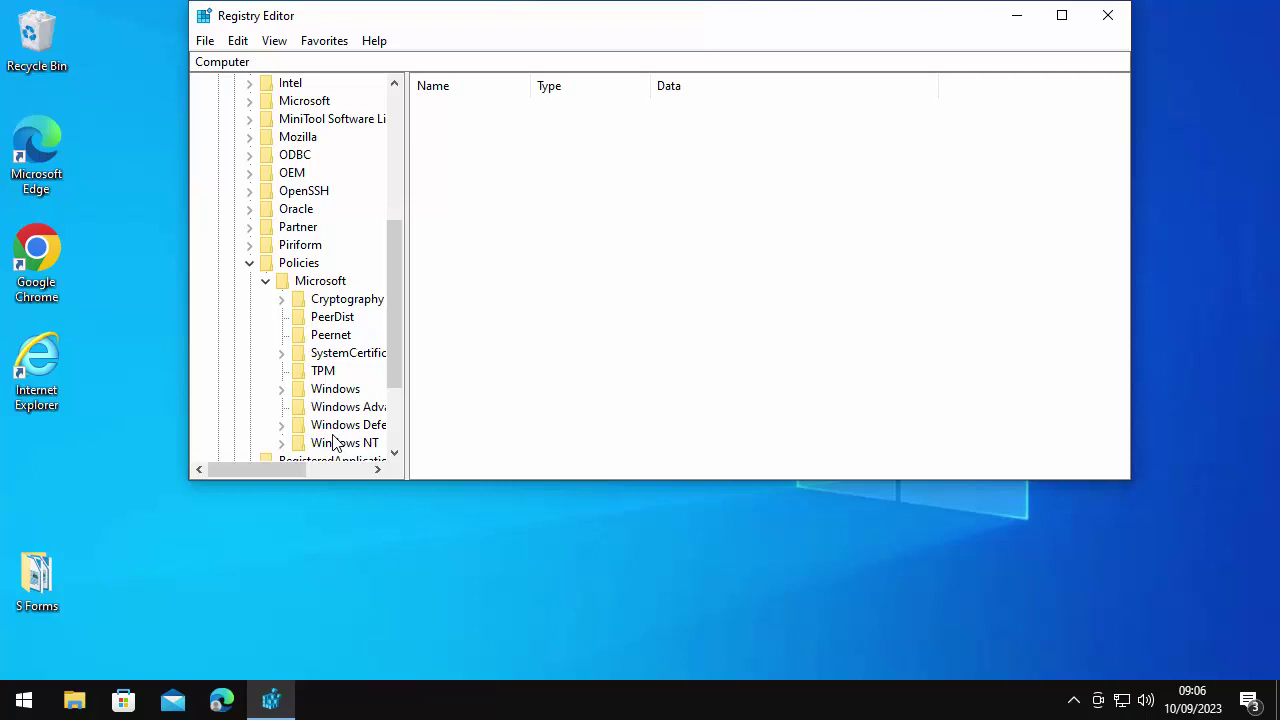
Create a new key named Edge under Policies\Microsoft.
right_click(313, 285)
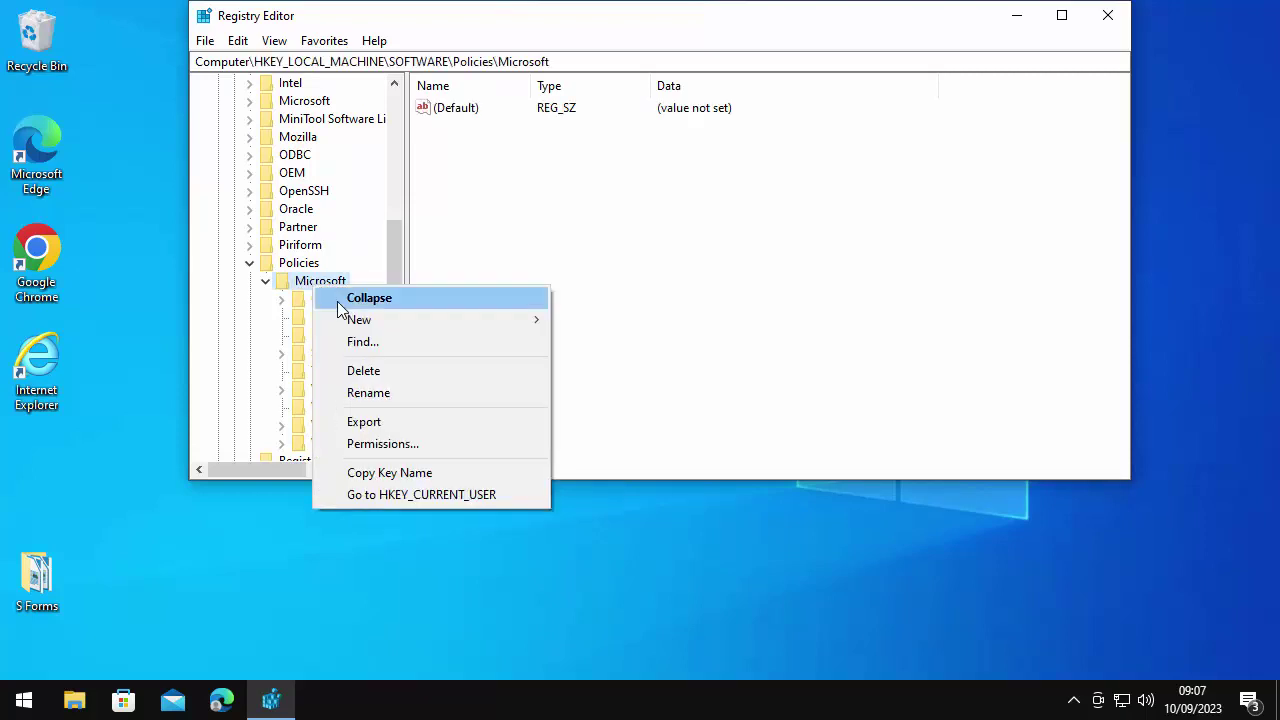
mouse_move(356, 319)
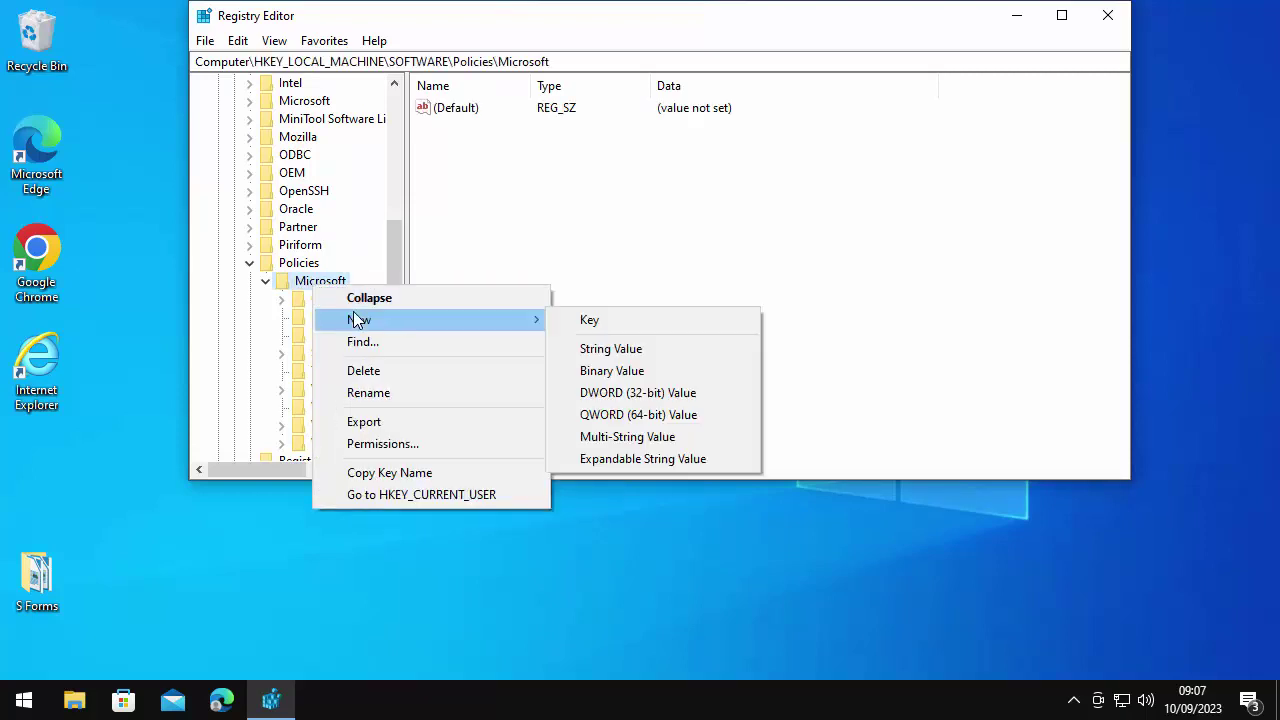
left_click(619, 320)
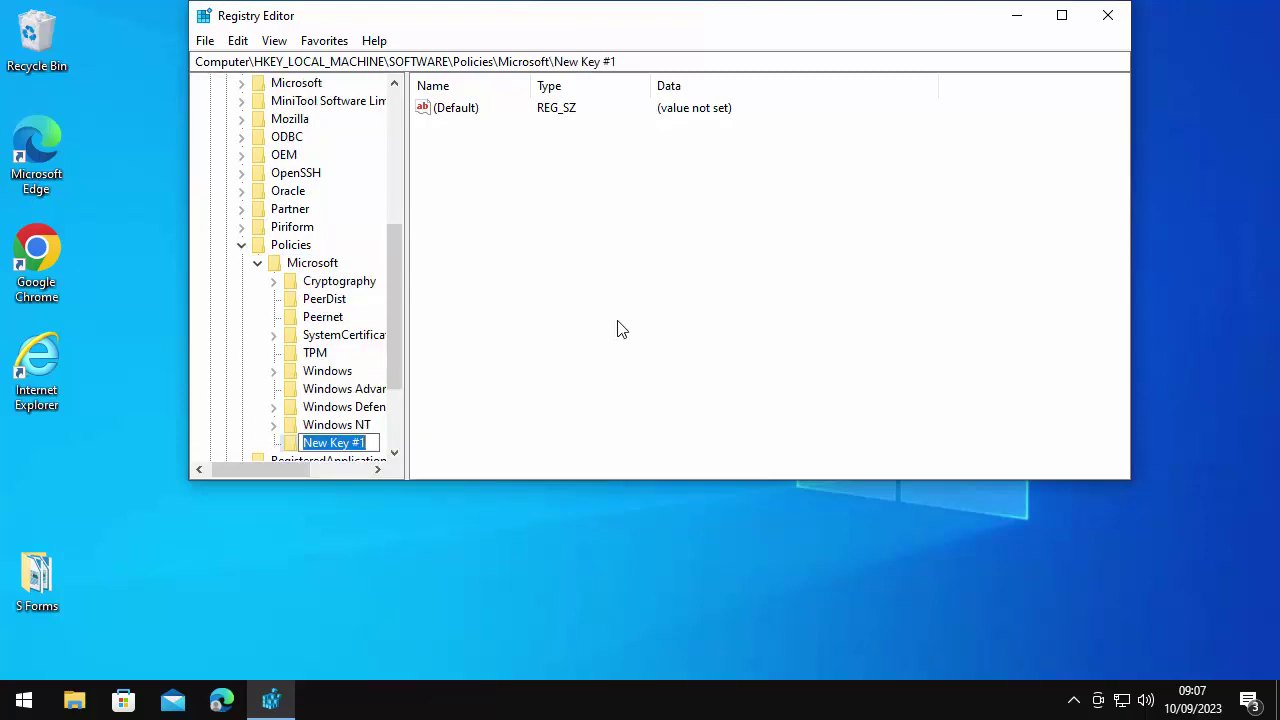
type("Edge")
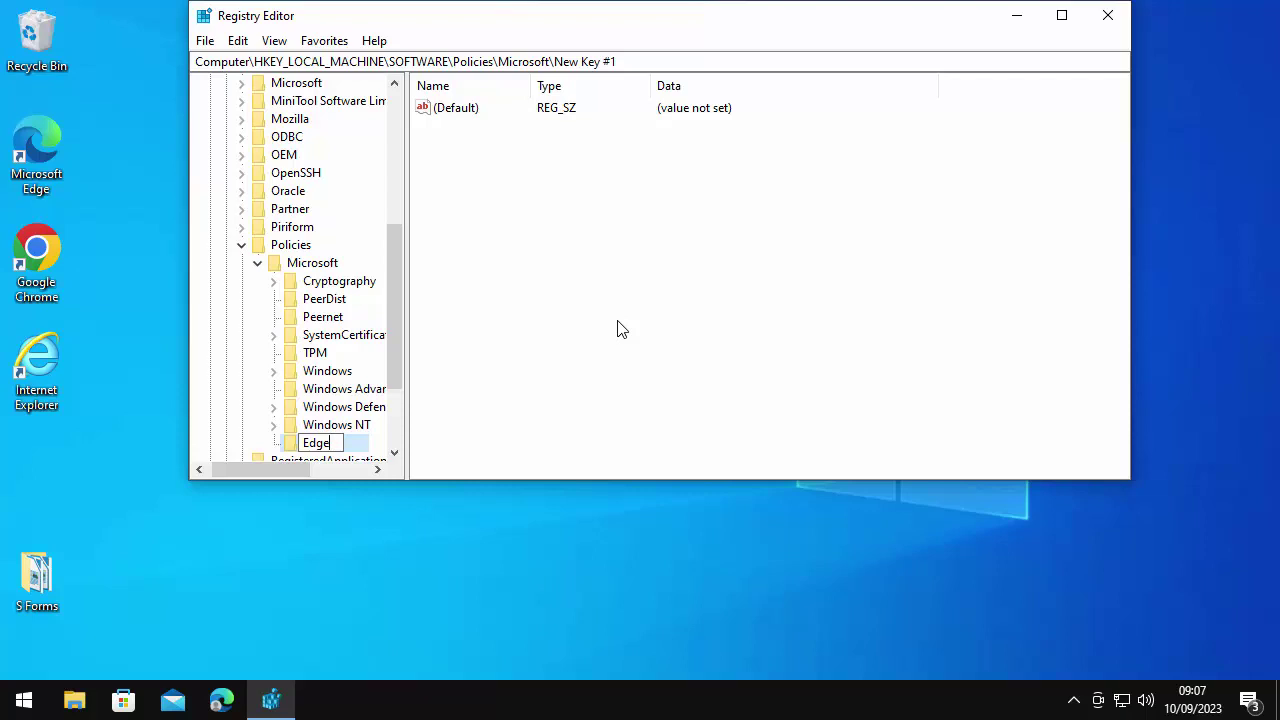
key("Return")
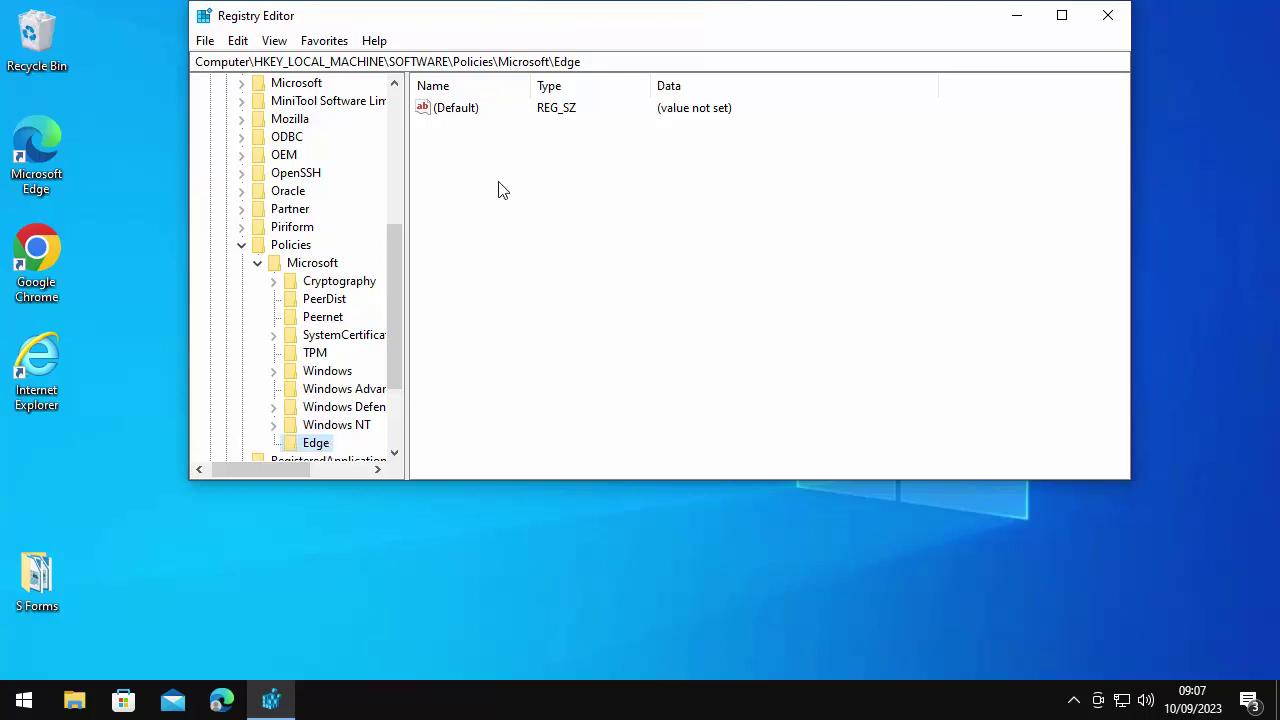
Show the New value-type submenu from the Edge key's right pane.
right_click(446, 144)
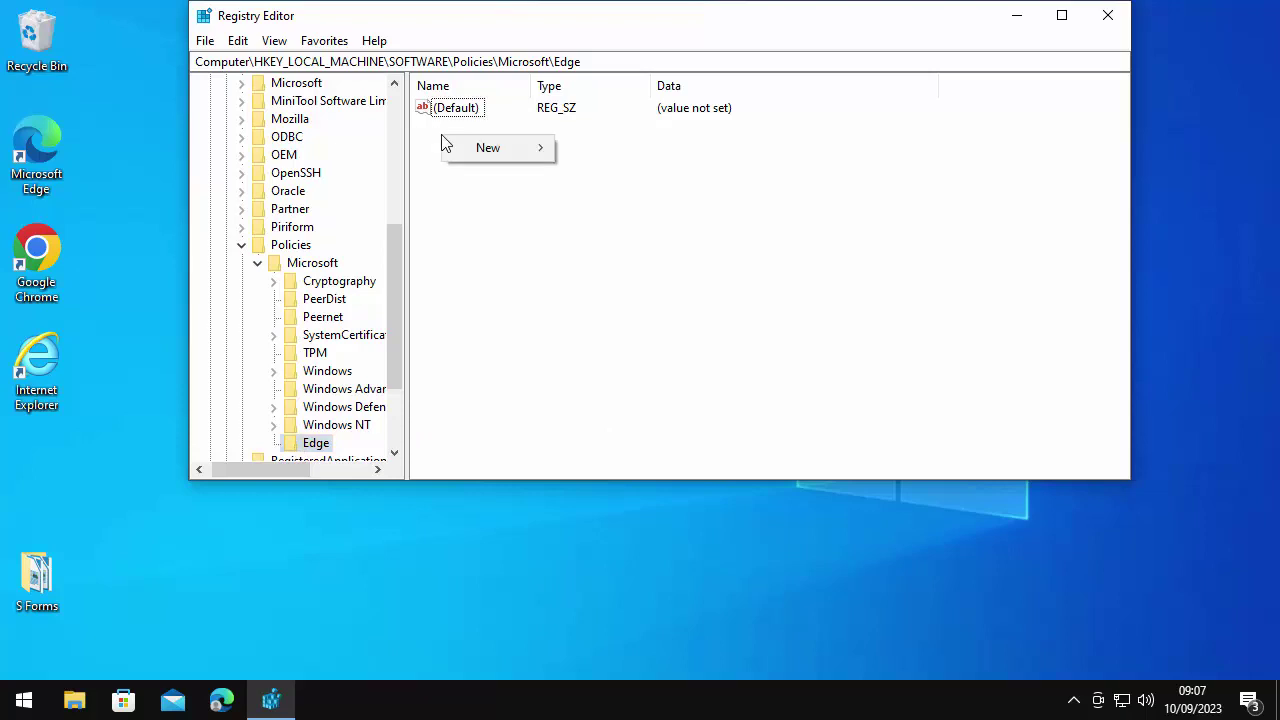
mouse_move(466, 149)
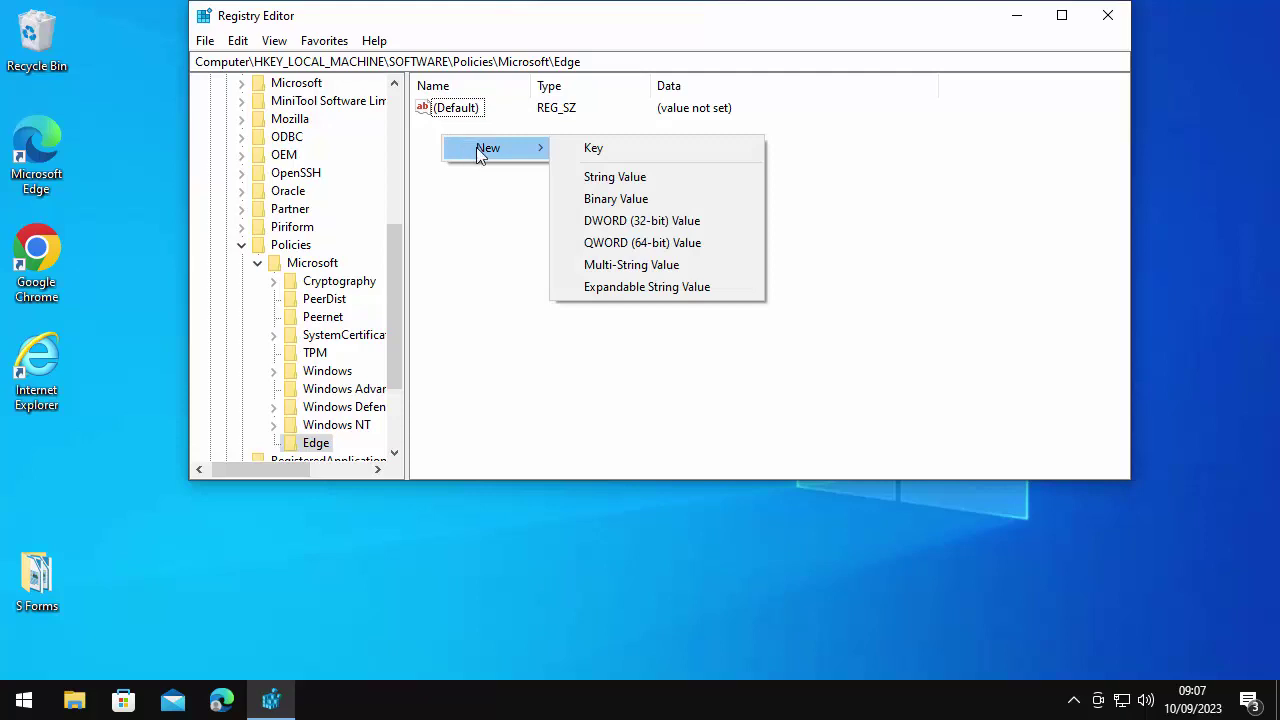
Add a DWORD (32-bit) value named WebWidgetAllowed to the Edge key.
left_click(644, 222)
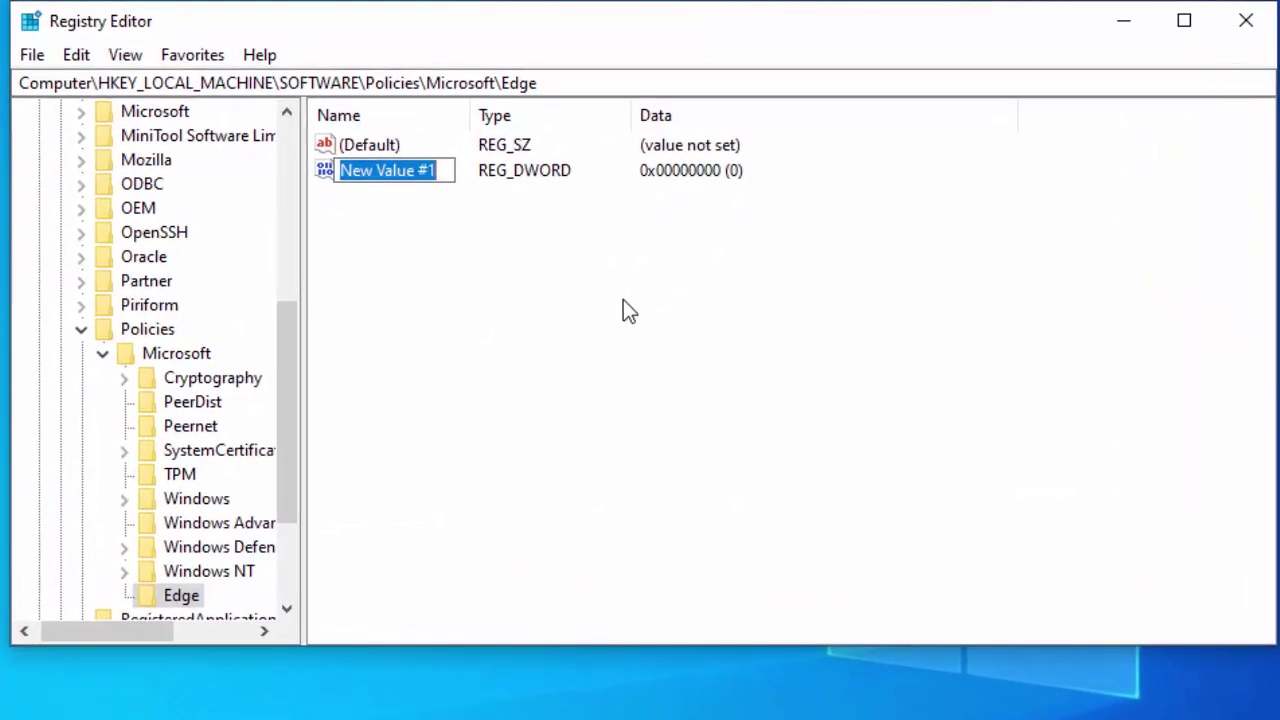
type("Web")
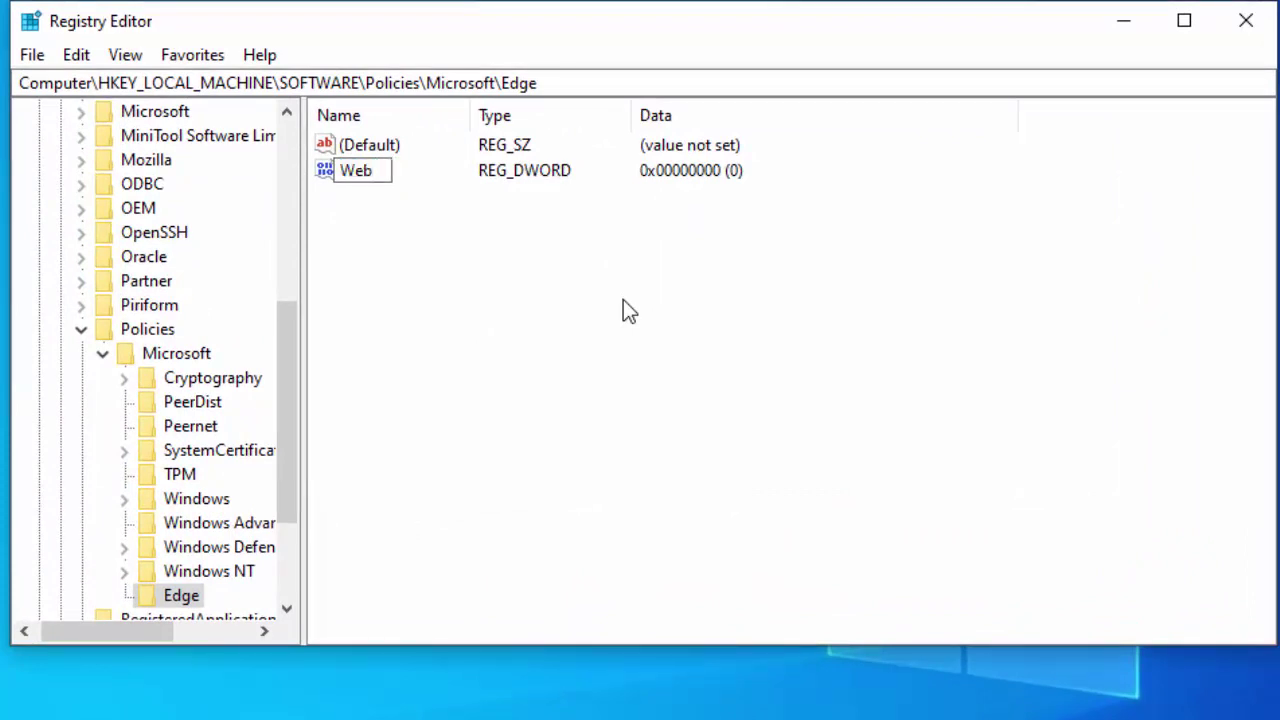
type("Widget")
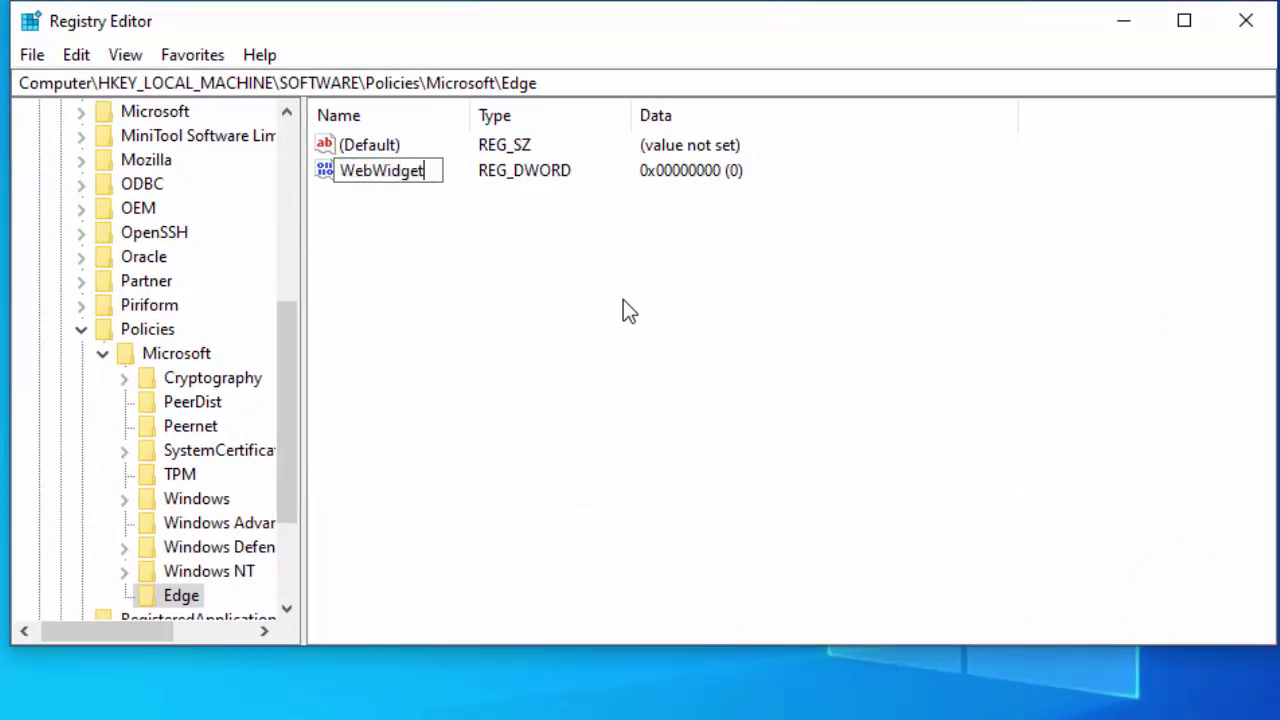
type("Allowed")
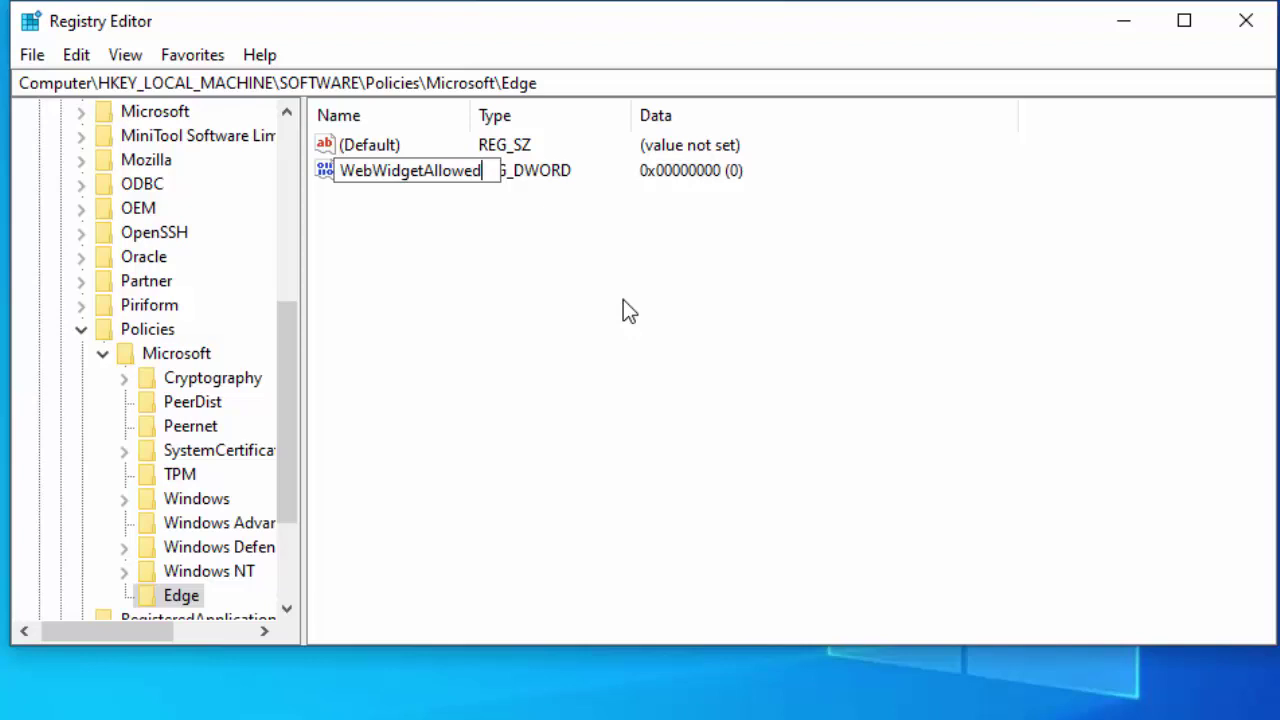
key("Return")
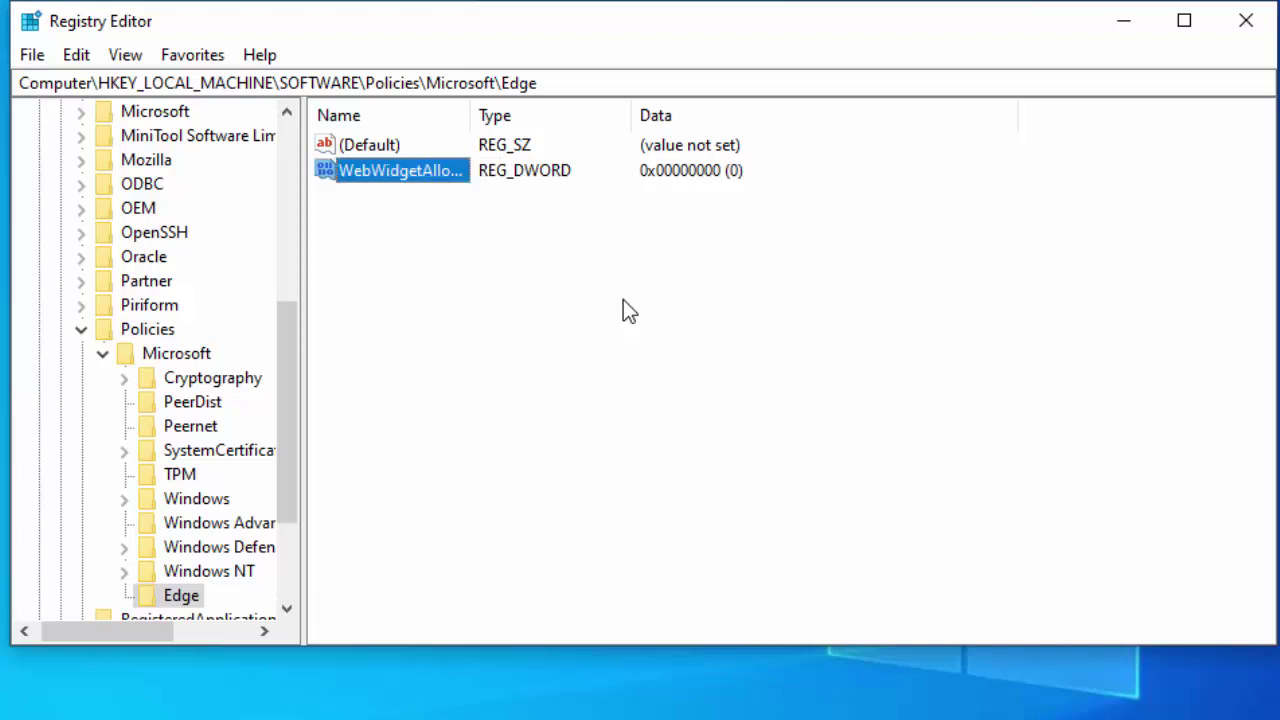
Edit WebWidgetAllowed in the Edge key, changing its value data back to 0.
double_click(388, 172)
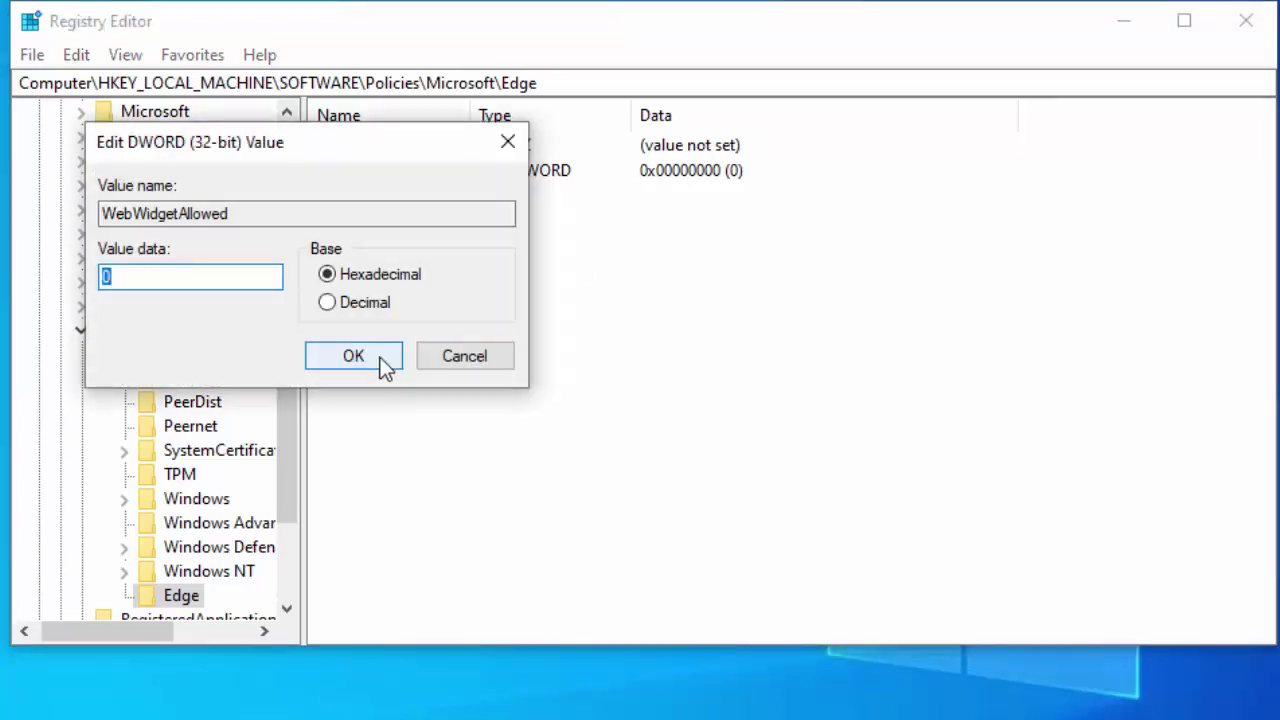
left_click(353, 356)
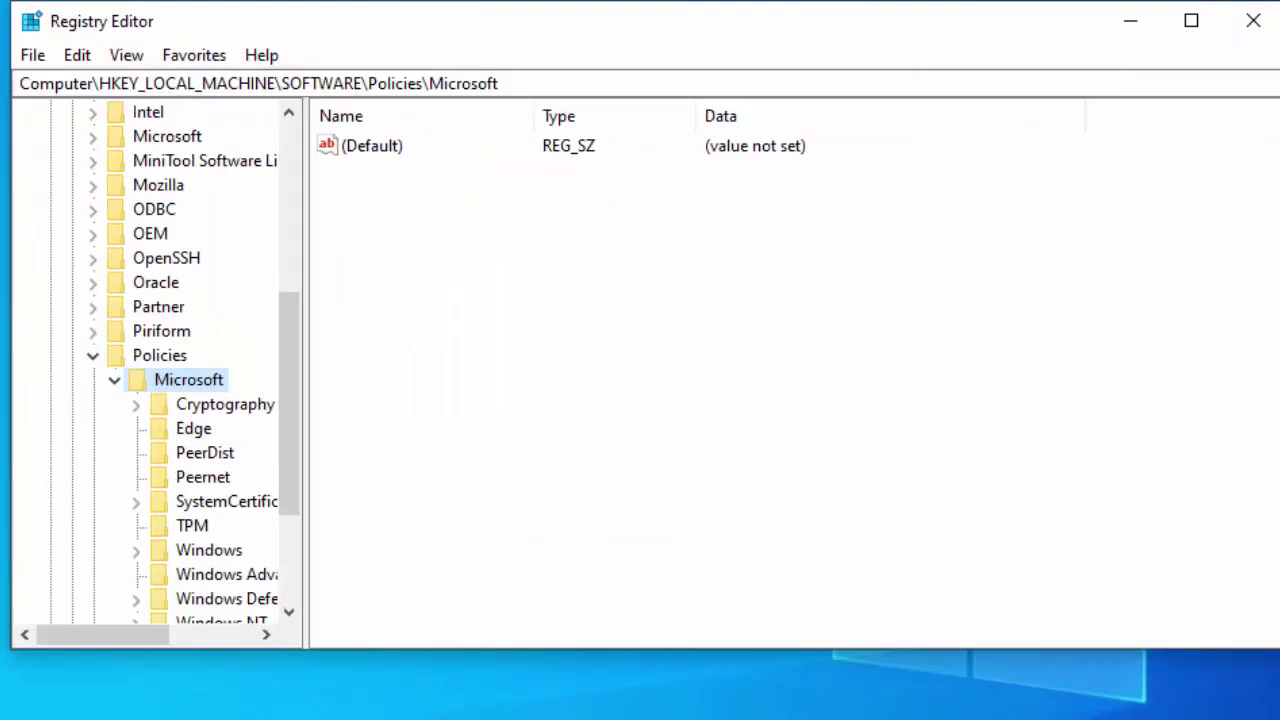
left_click(190, 430)
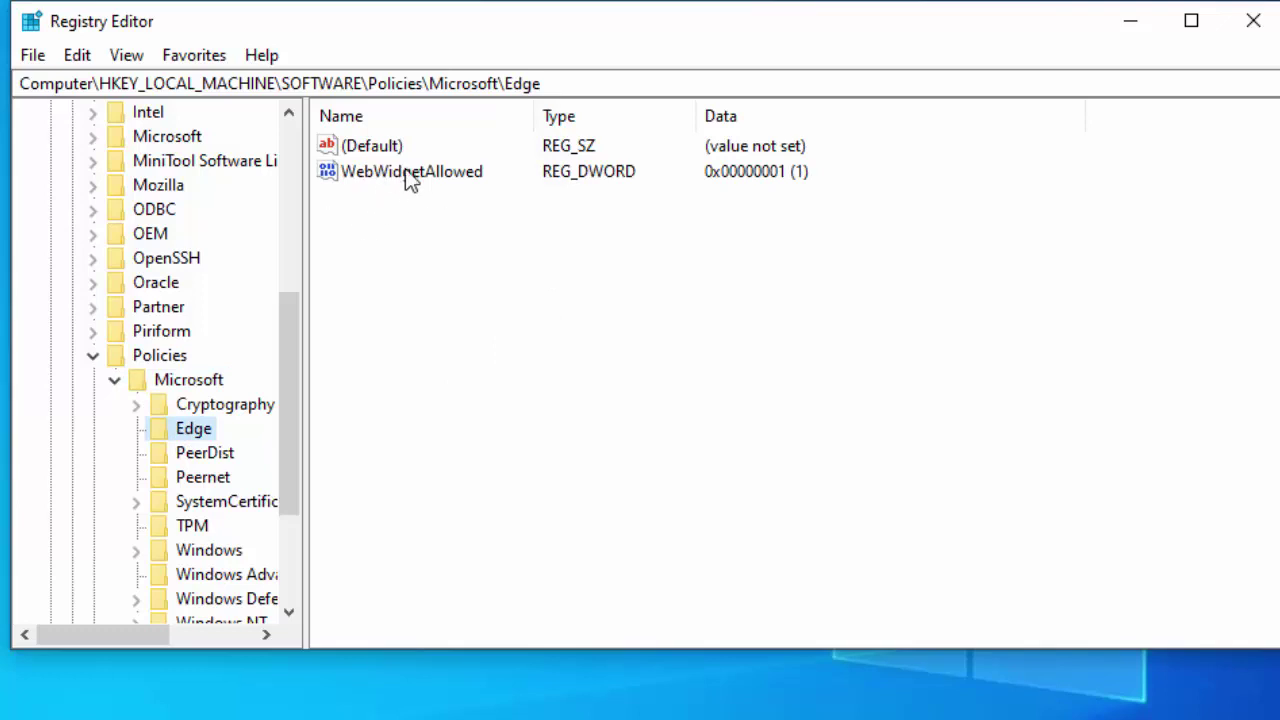
double_click(410, 172)
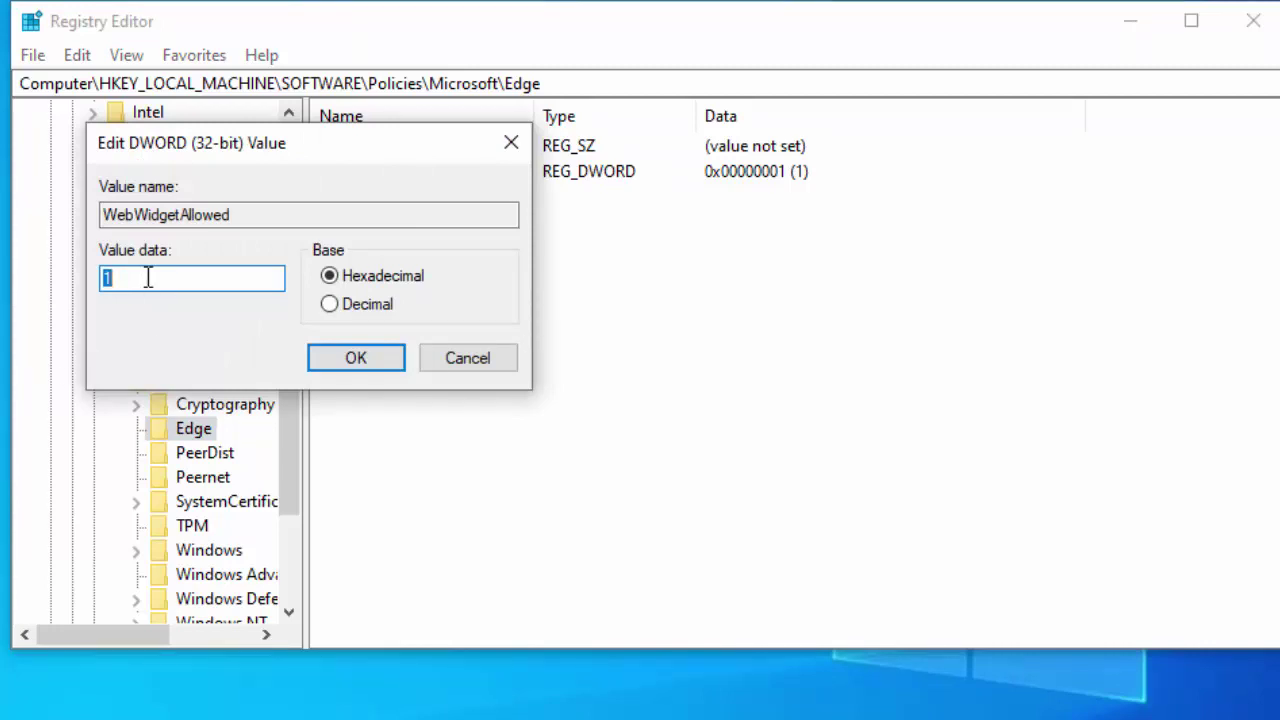
type("0")
left_click(350, 357)
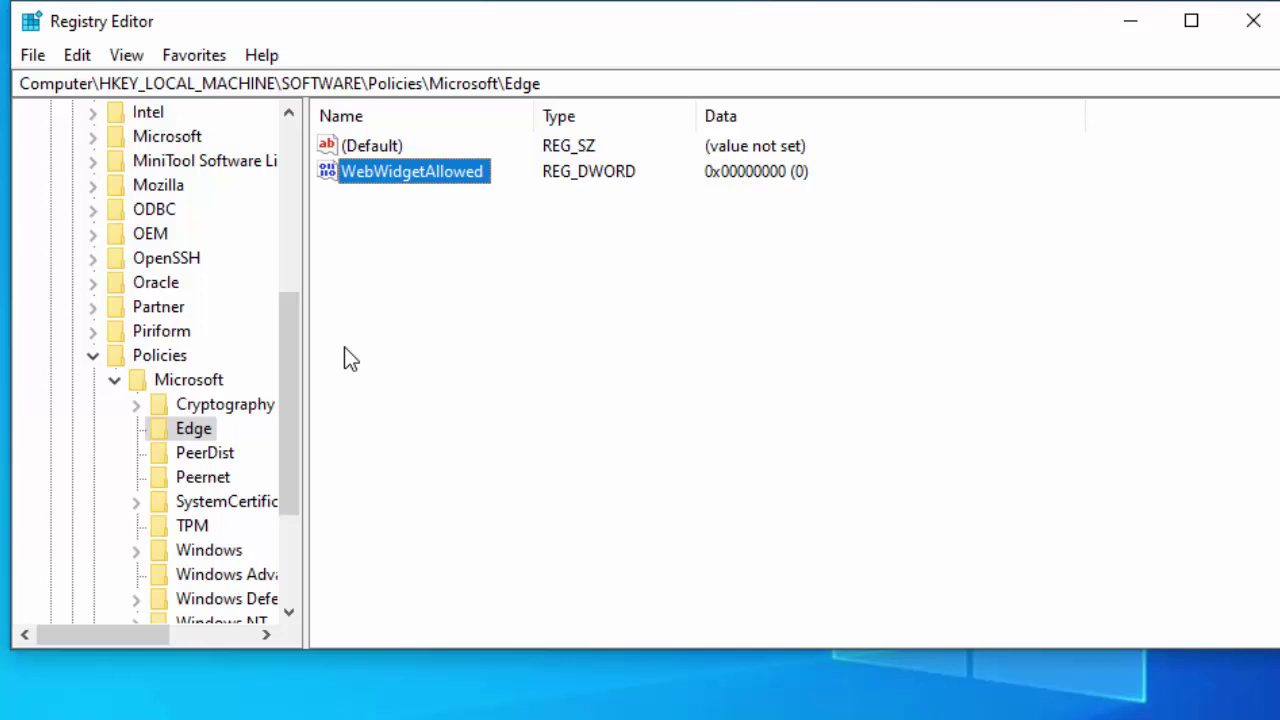
Delete the old WebWidgetAllowed value and create a new DWORD (32-bit) named WebWidgetAllowed in Edge.
key("Delete")
key("Return")
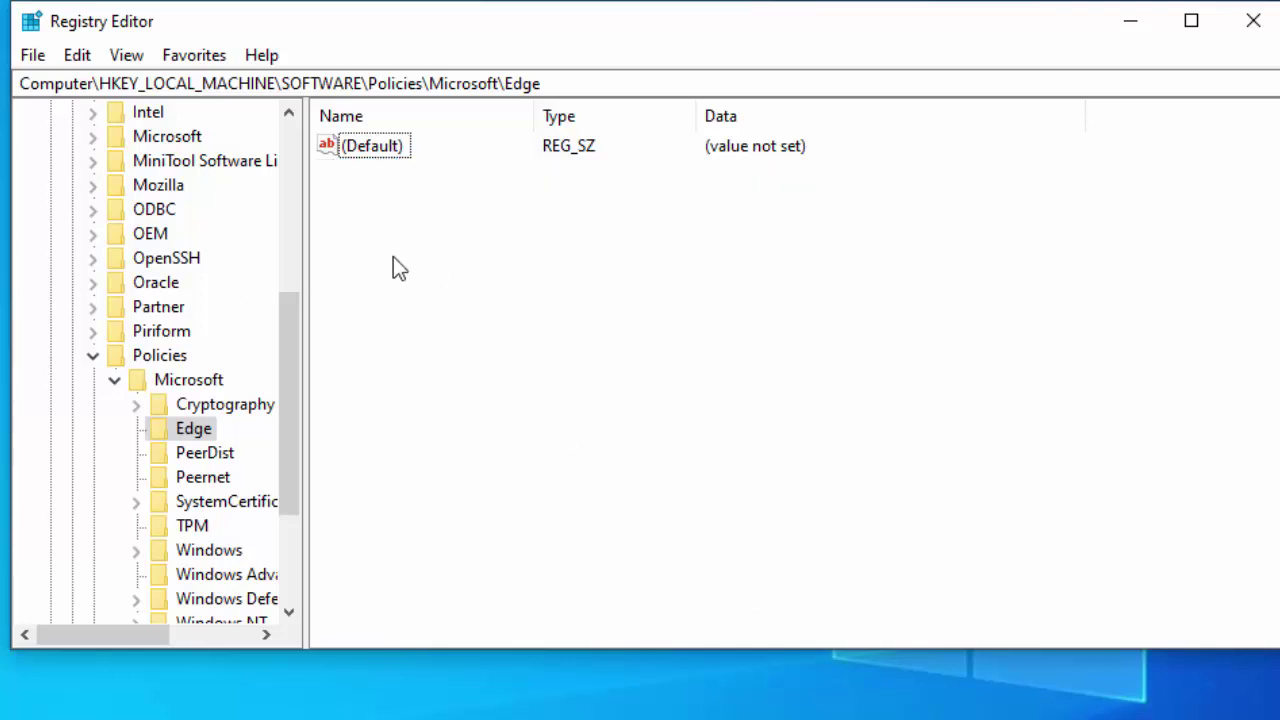
right_click(436, 257)
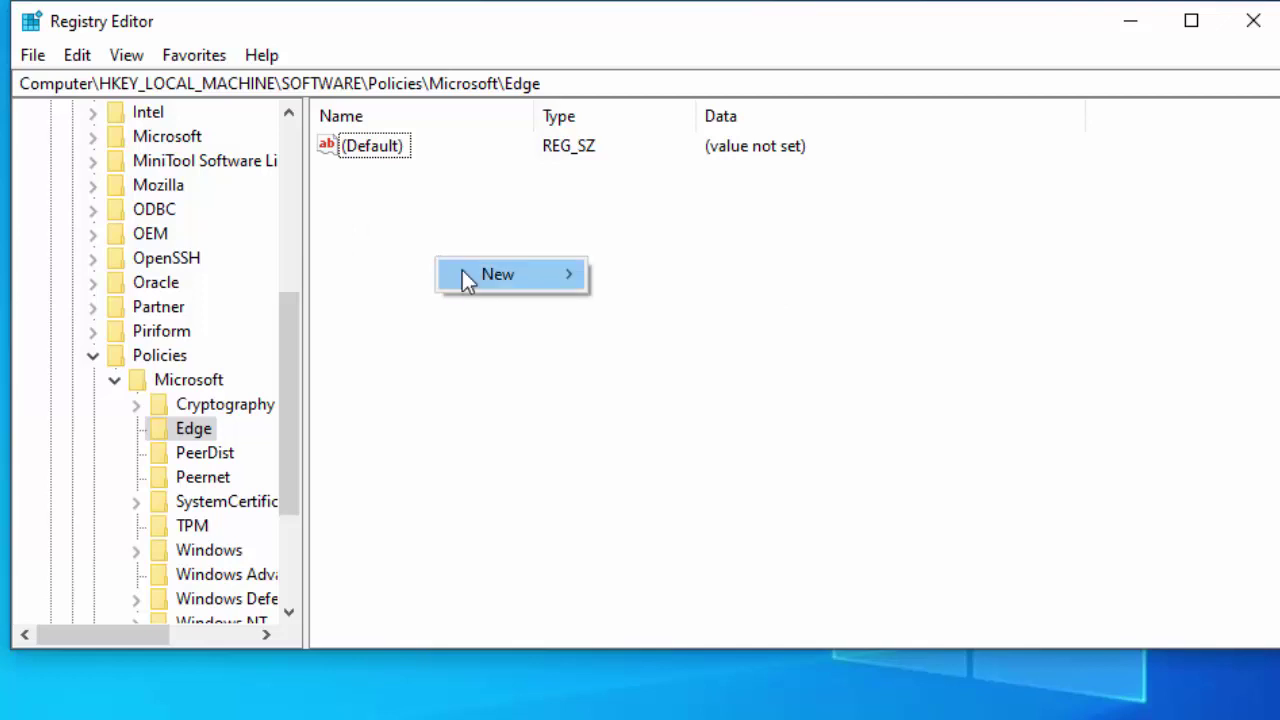
mouse_move(462, 270)
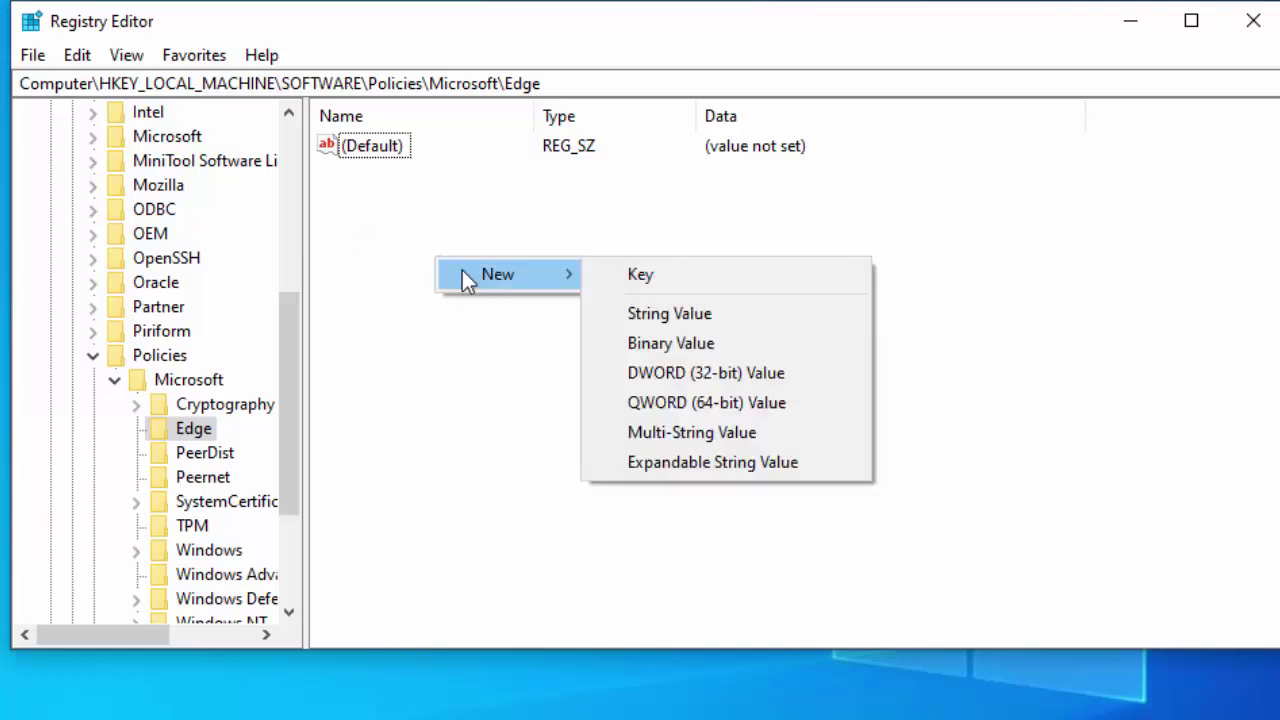
left_click(700, 382)
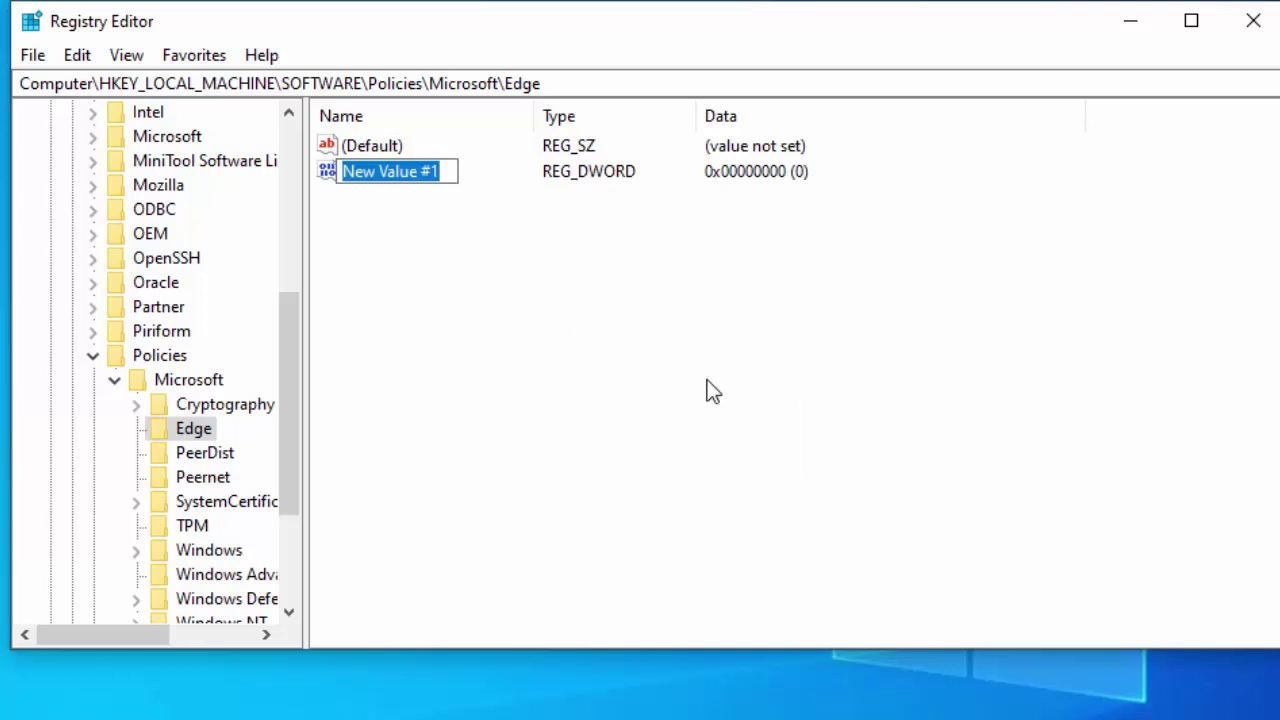
type("Web")
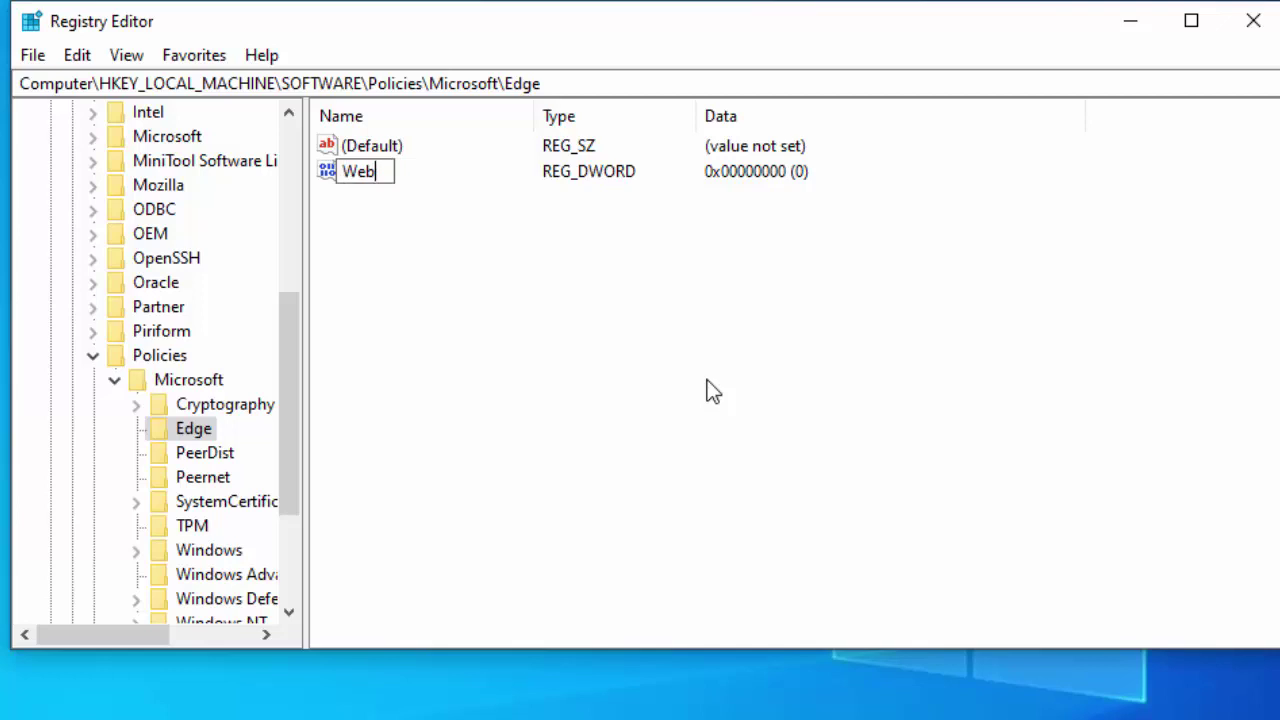
type("Widget")
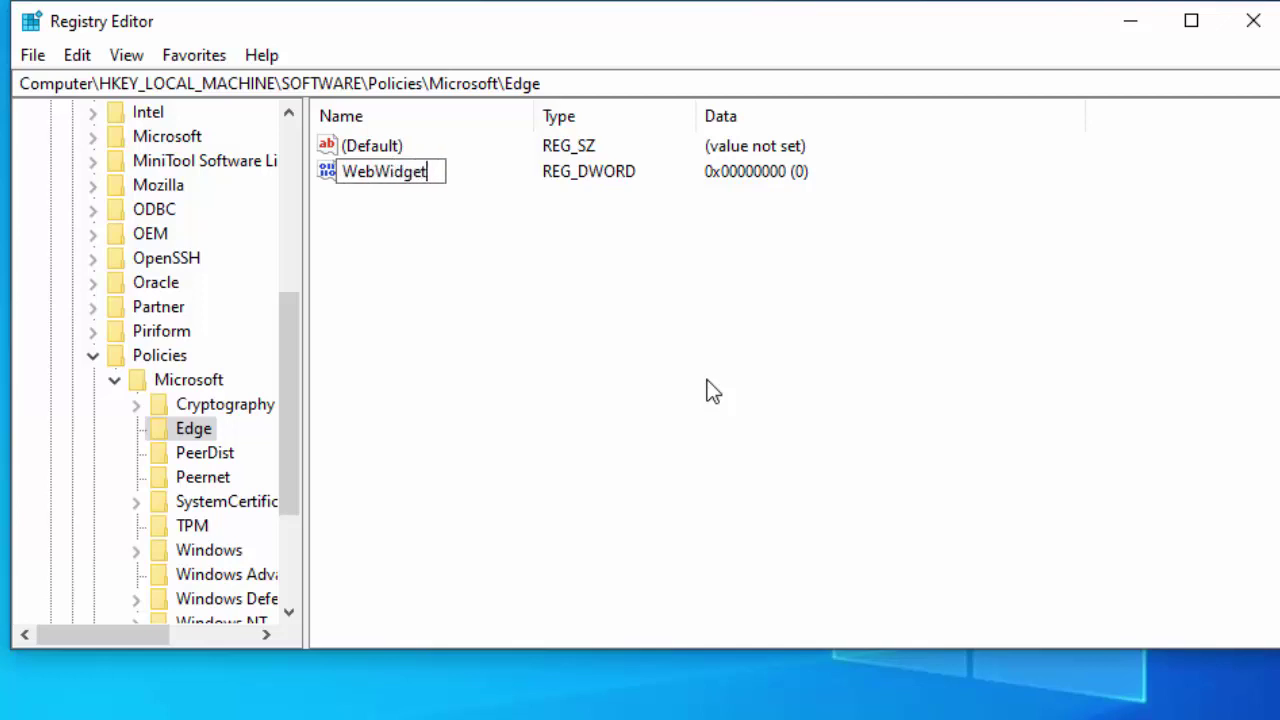
type("Allowed")
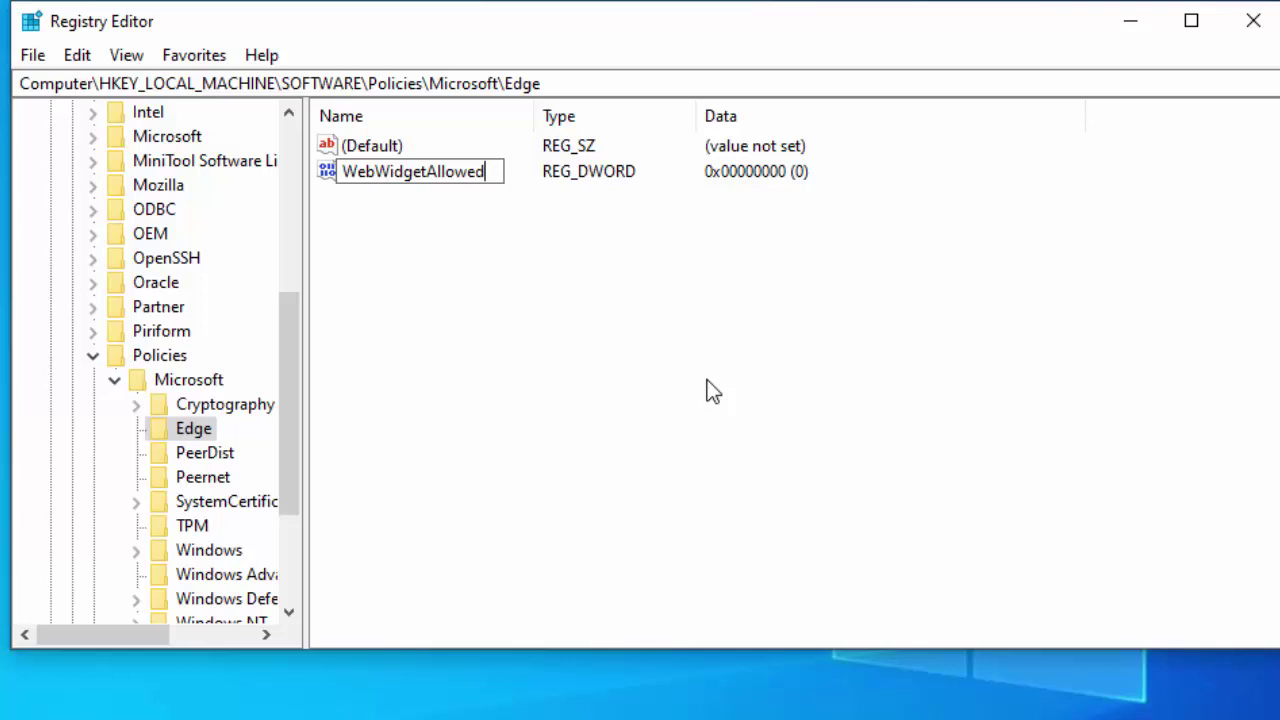
key("Return")
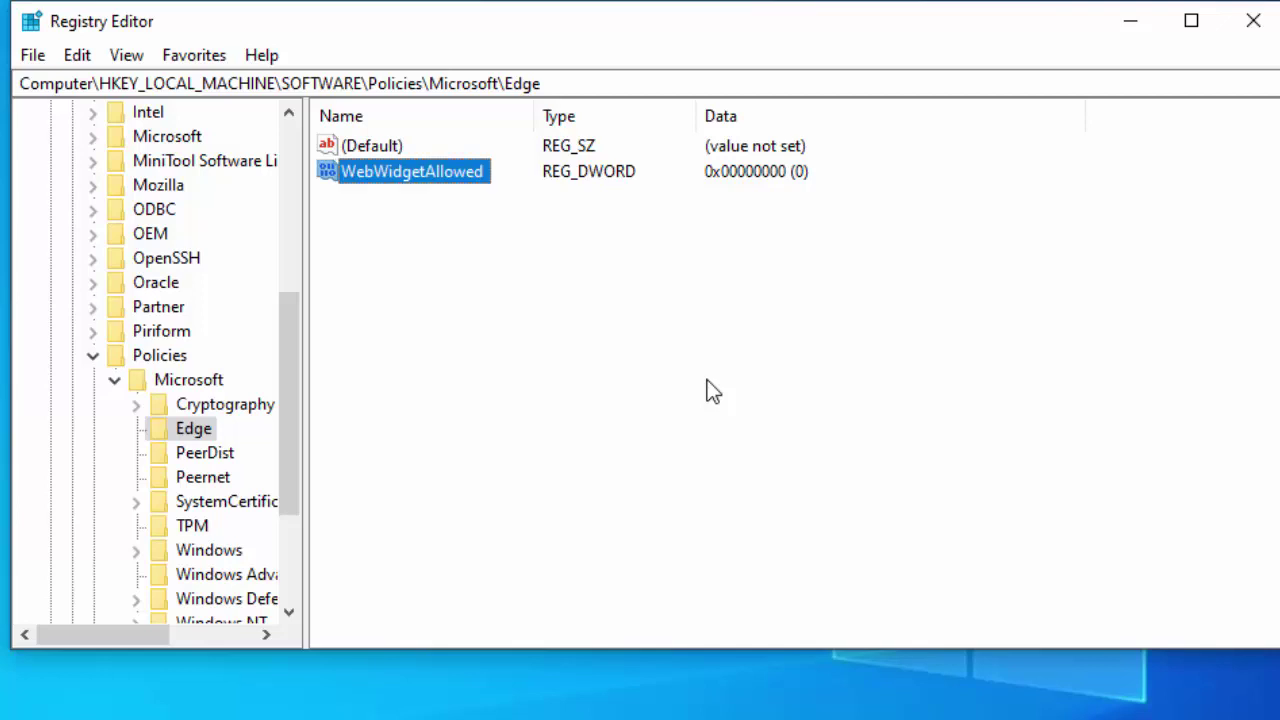
Confirm WebWidgetAllowed's data stays 0 and widen the Name column to show it fully.
double_click(432, 178)
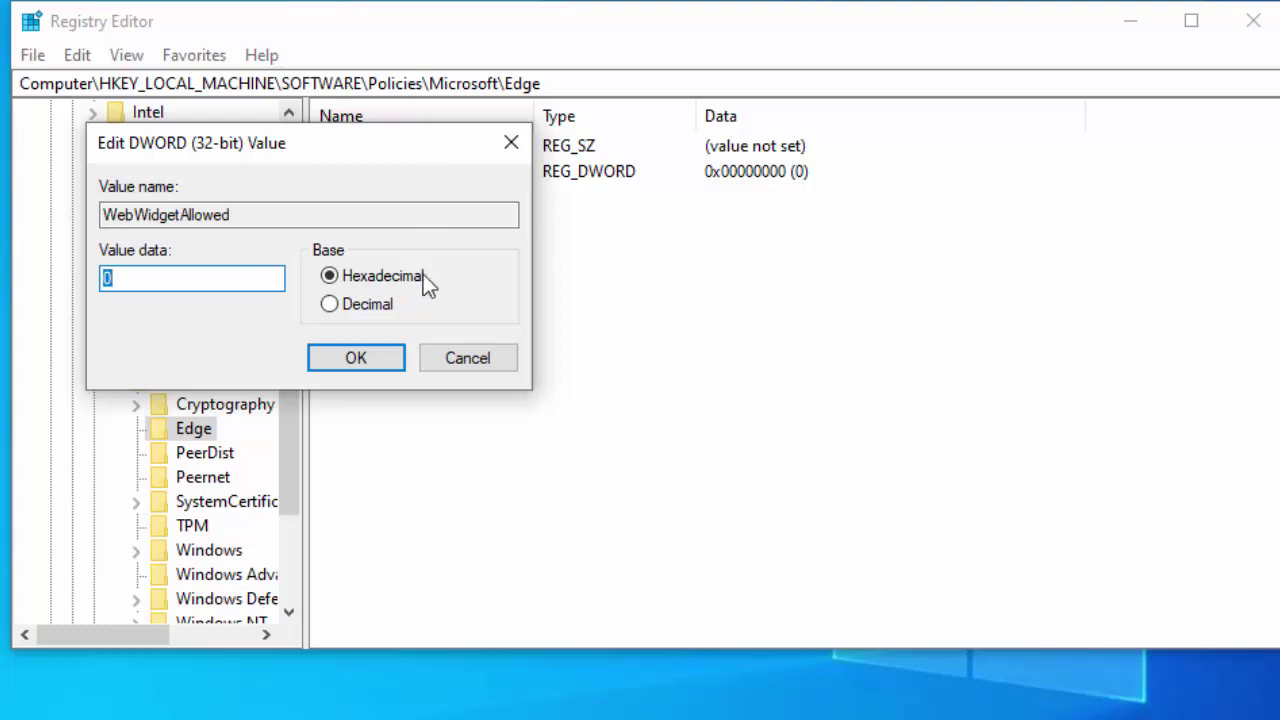
left_click(343, 365)
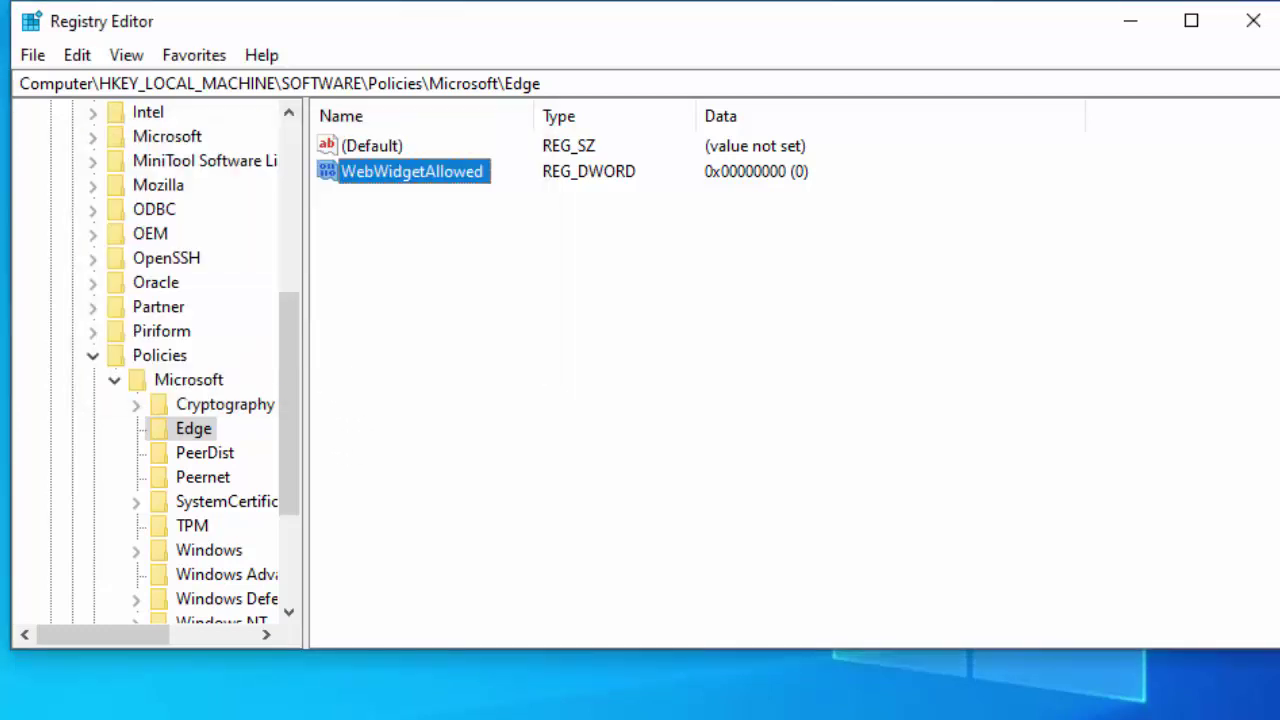
left_click(1252, 18)
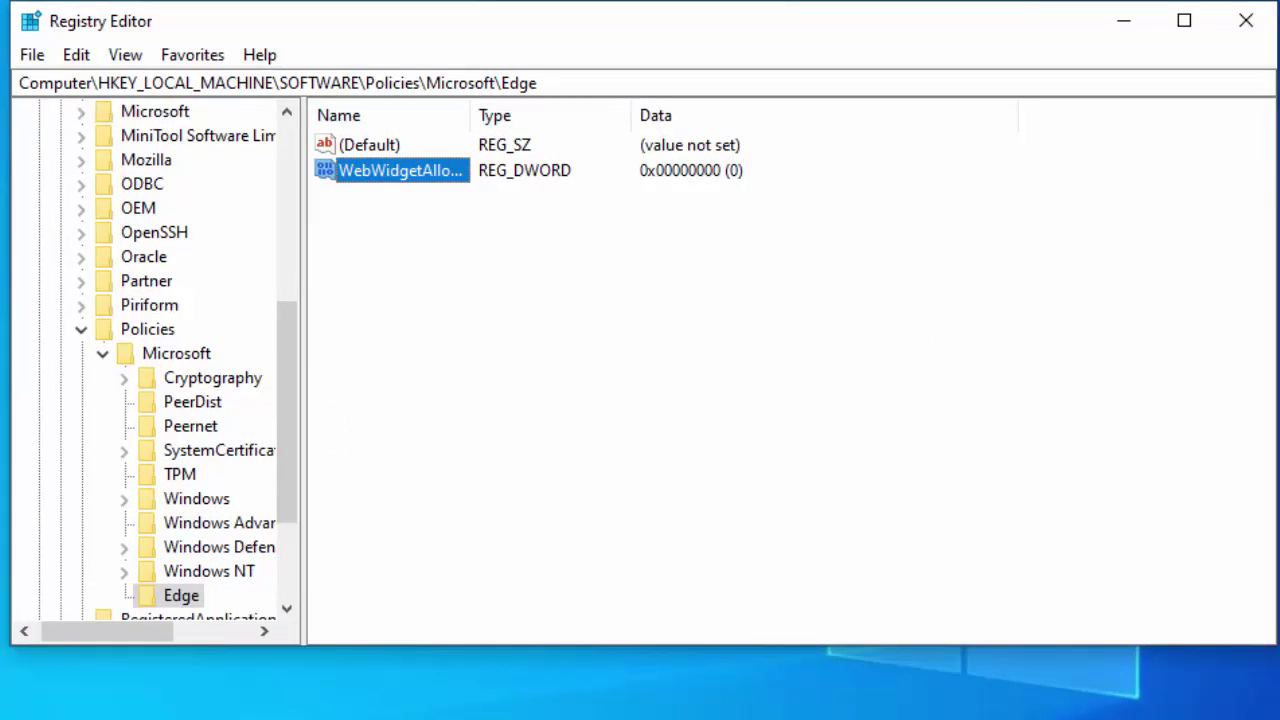
left_click_drag(471, 117, 529, 118)
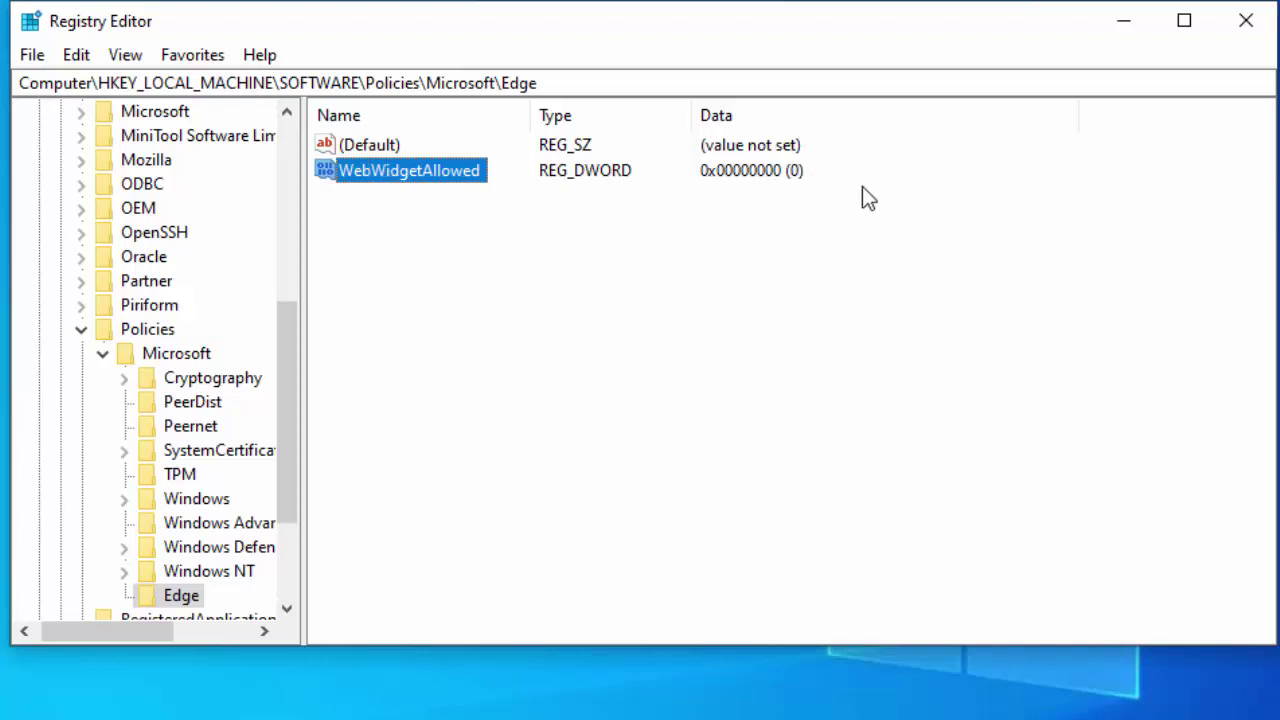
Close Registry Editor and restart Windows from the Start menu's Power options.
left_click(1247, 24)
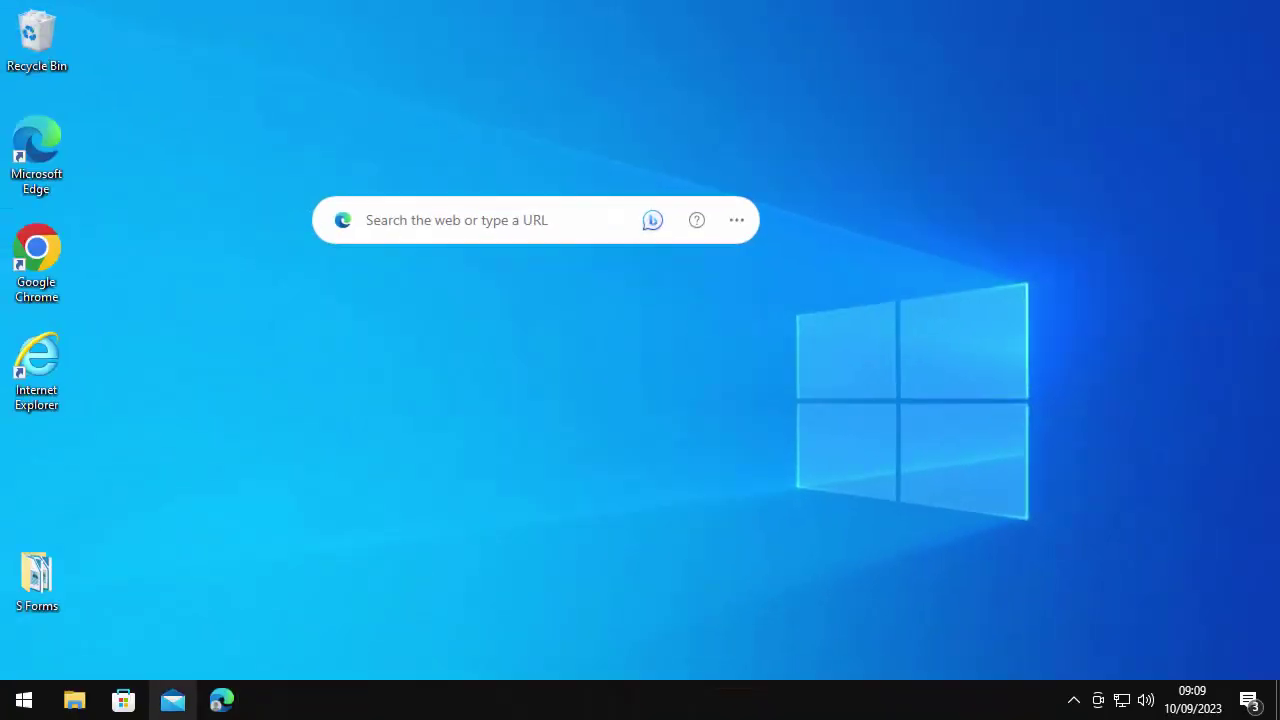
left_click(24, 700)
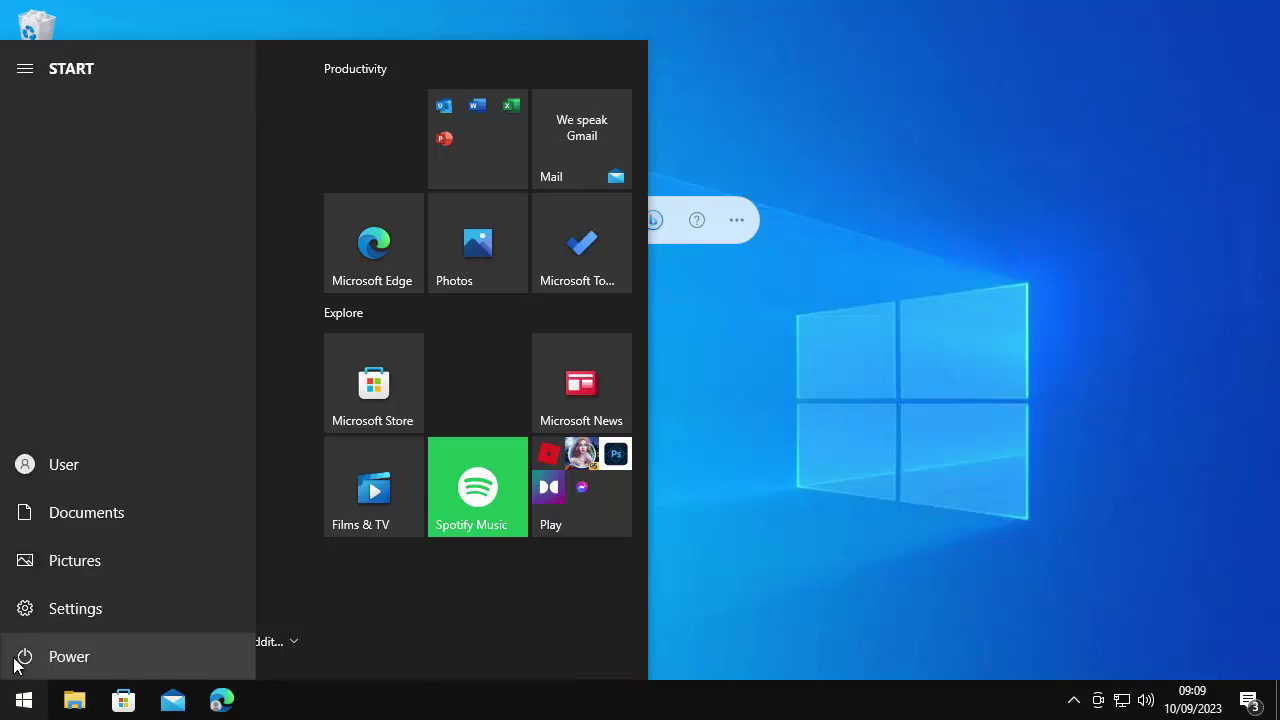
left_click(16, 660)
left_click(77, 608)
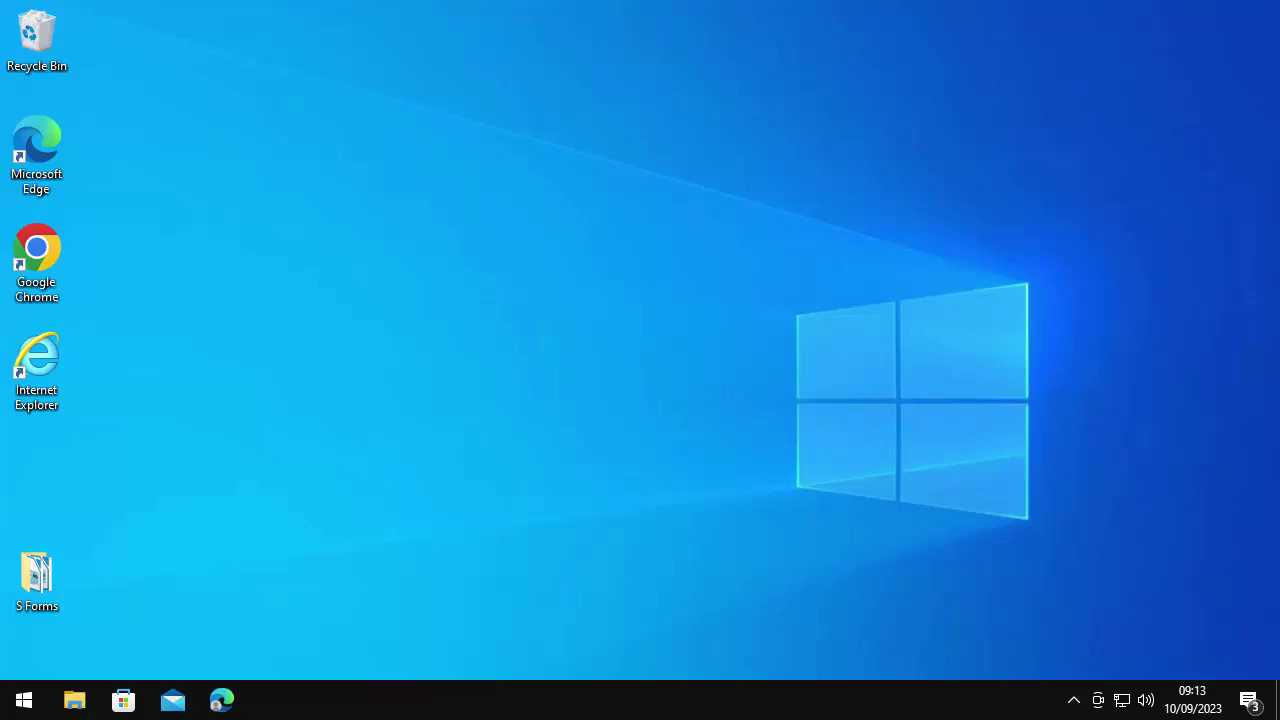
Search Start for regedit and run Registry Editor as administrator, approving the UAC prompt.
left_click(24, 704)
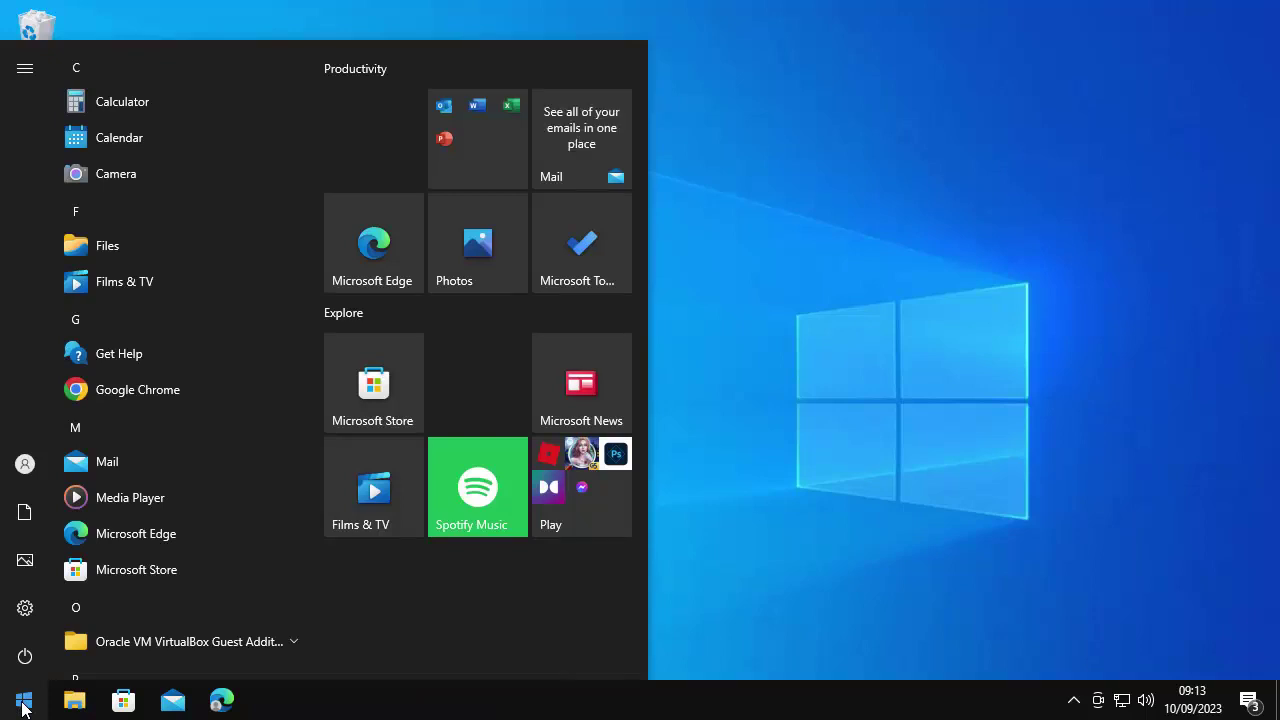
type("regedit")
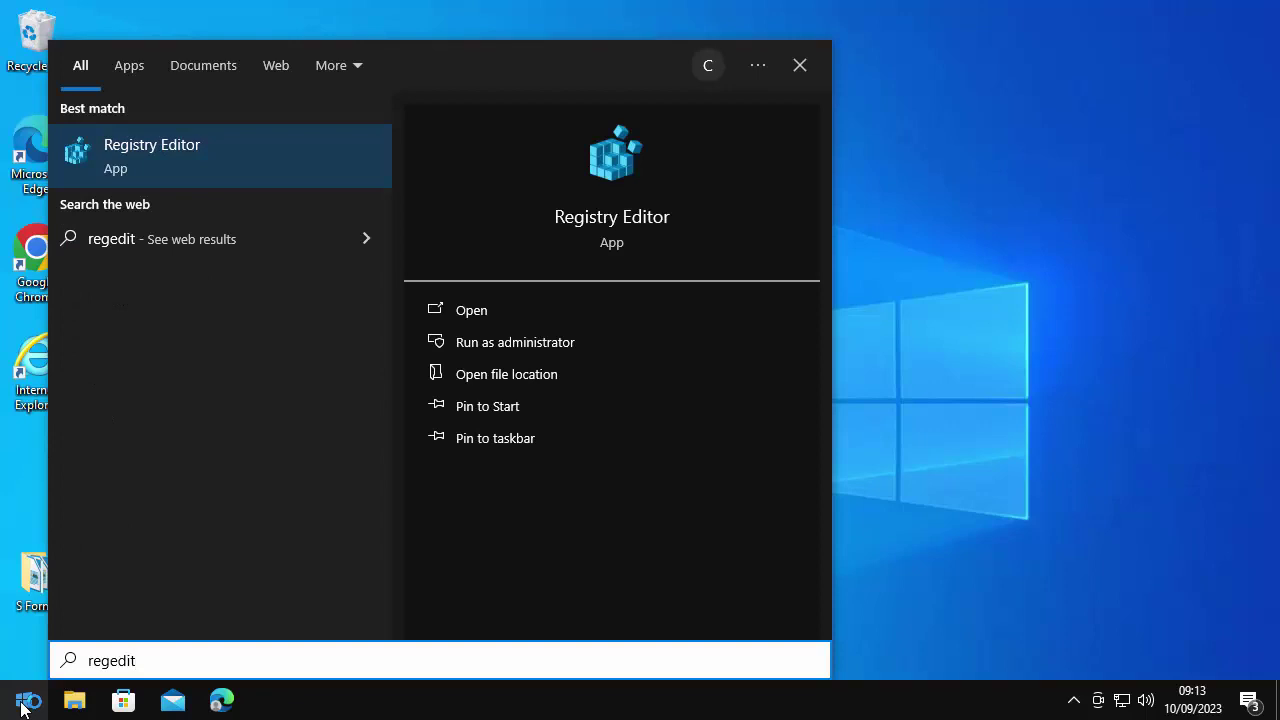
right_click(121, 164)
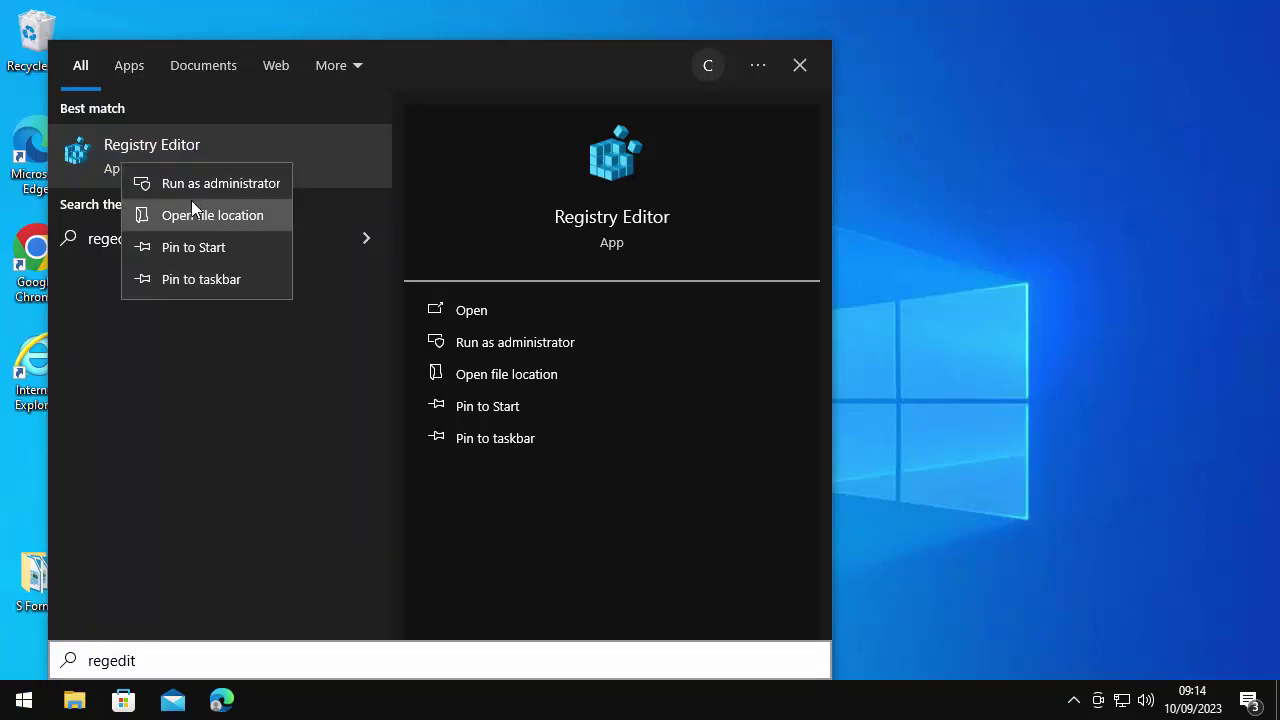
left_click(211, 185)
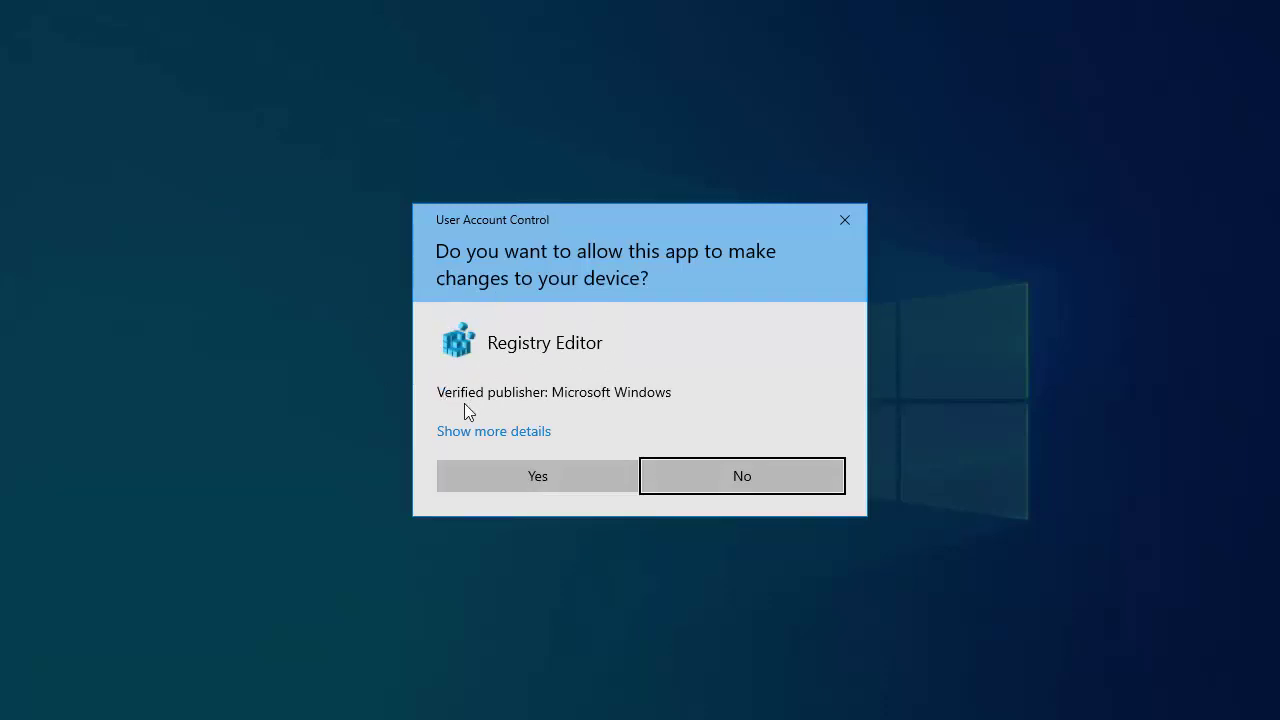
left_click(534, 477)
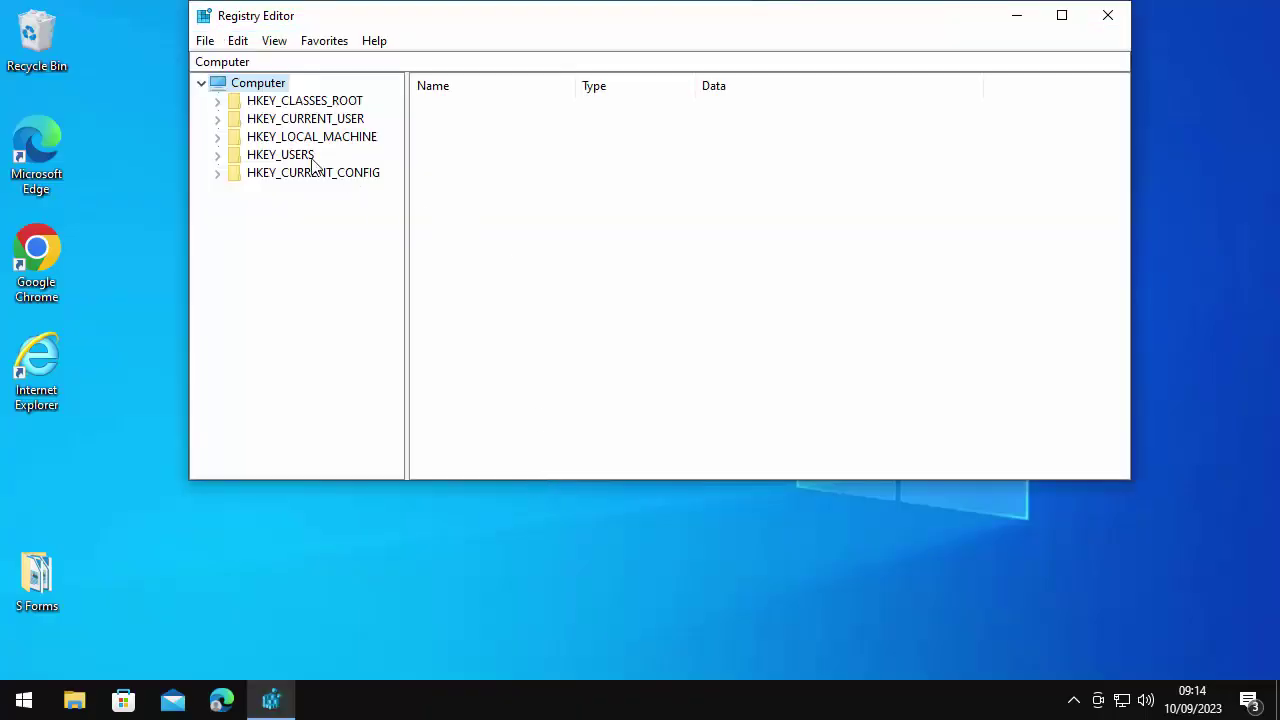
Navigate the key tree to HKEY_LOCAL_MACHINE\SOFTWARE\Policies\Microsoft\Edge.
left_click(217, 138)
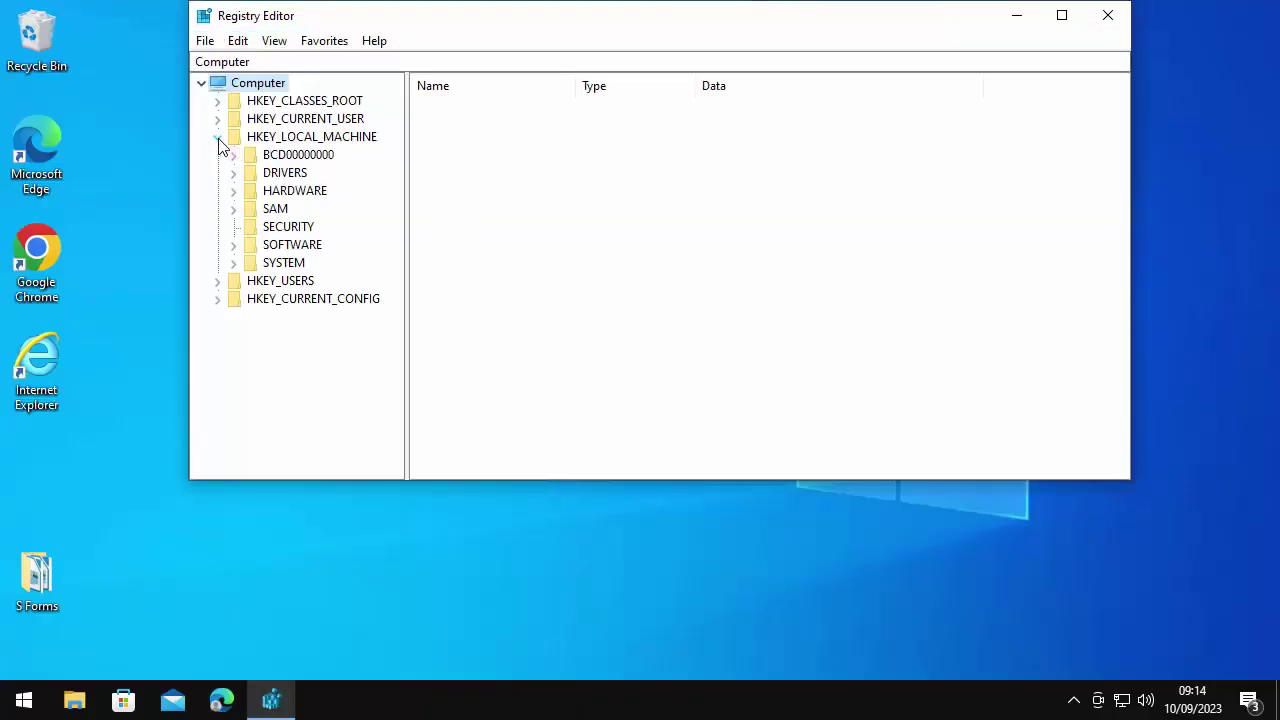
left_click(233, 245)
scroll(346, 360, "down", 1)
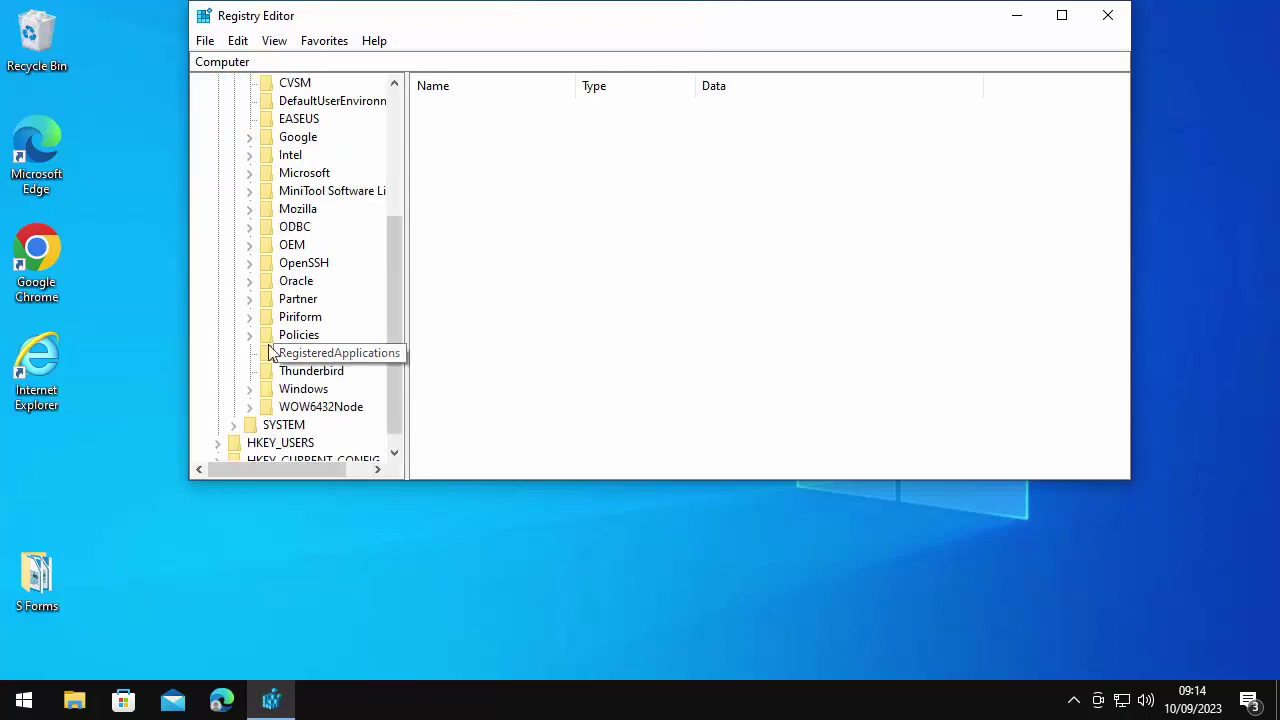
left_click(250, 340)
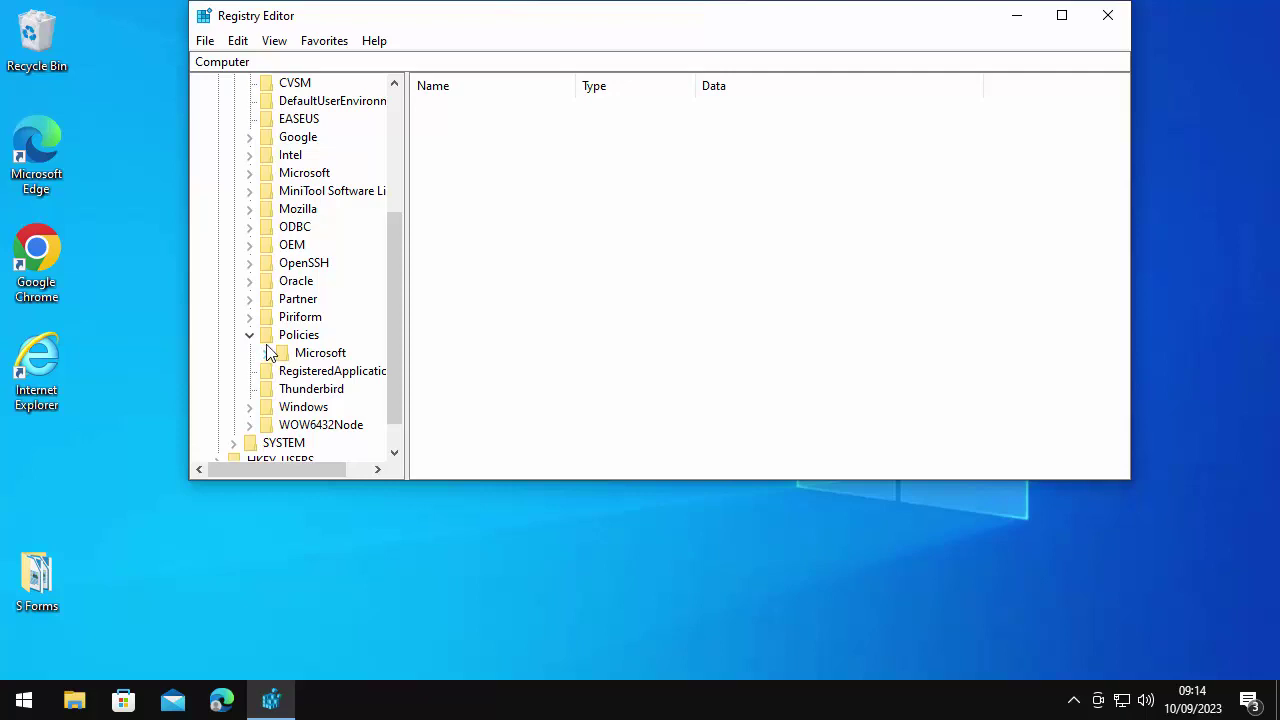
left_click(266, 352)
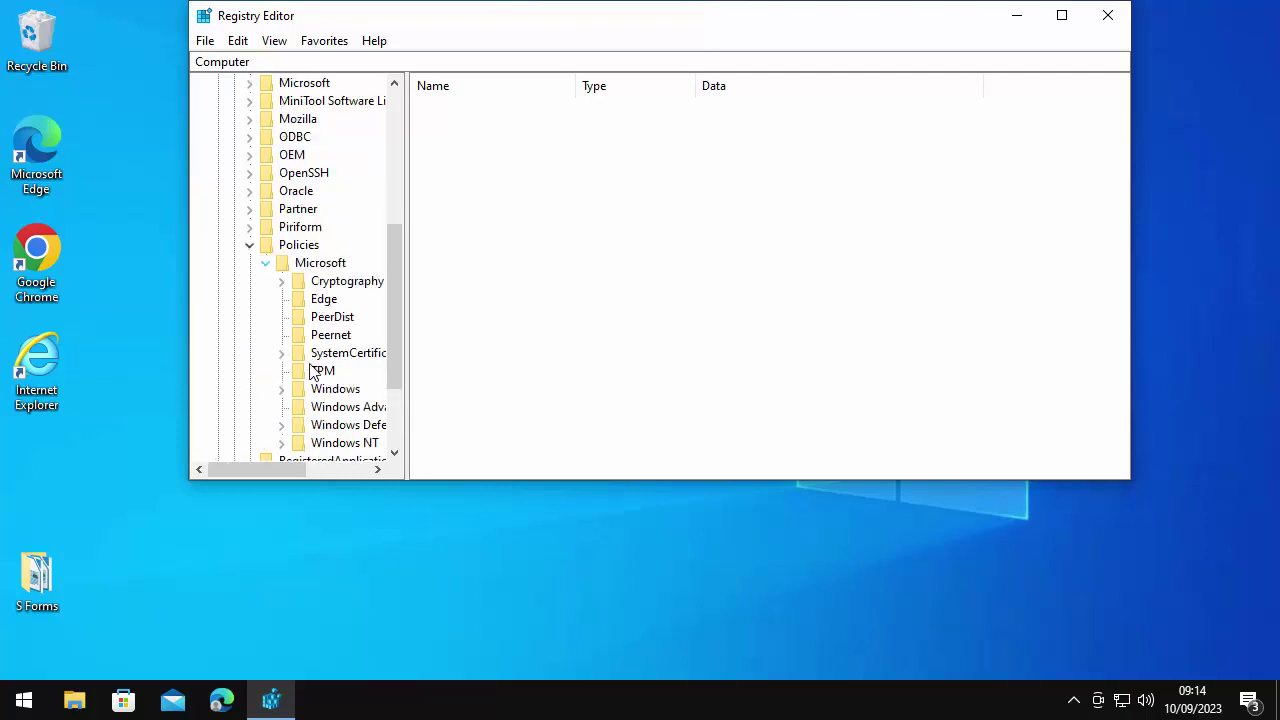
left_click(302, 302)
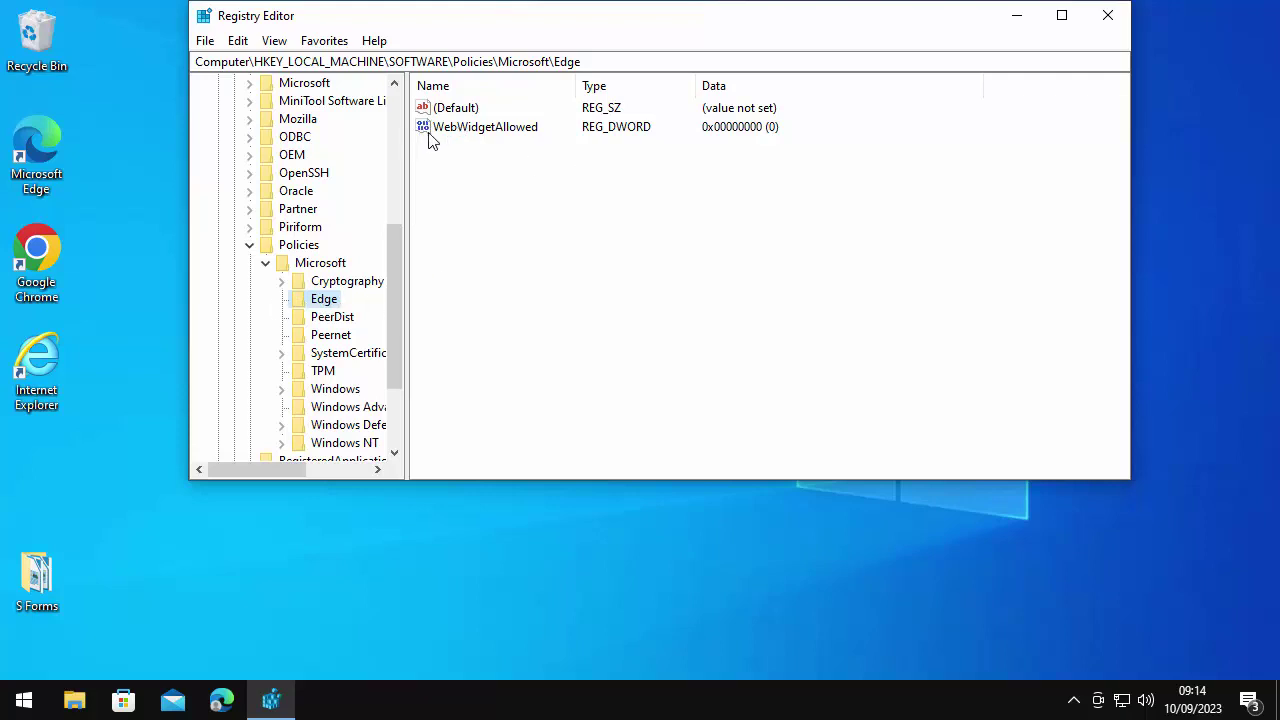
Set WebWidgetAllowed's value data to 1 and close Registry Editor.
double_click(462, 134)
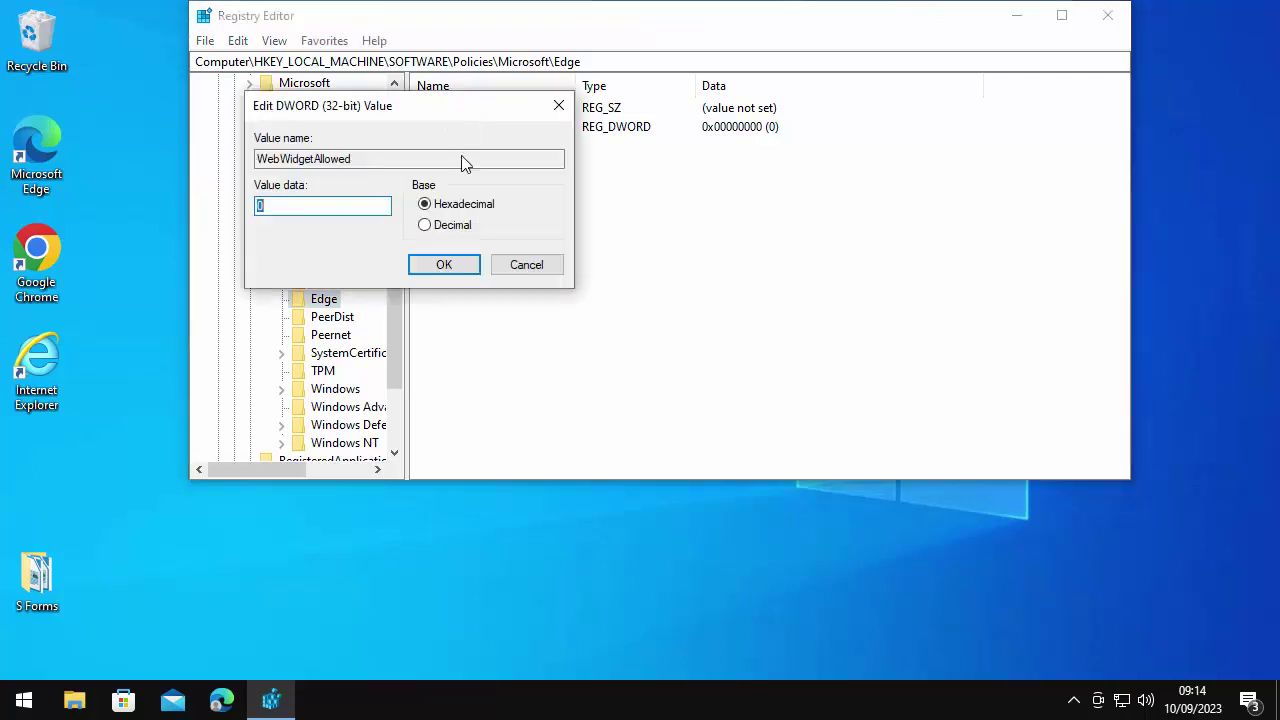
type("1")
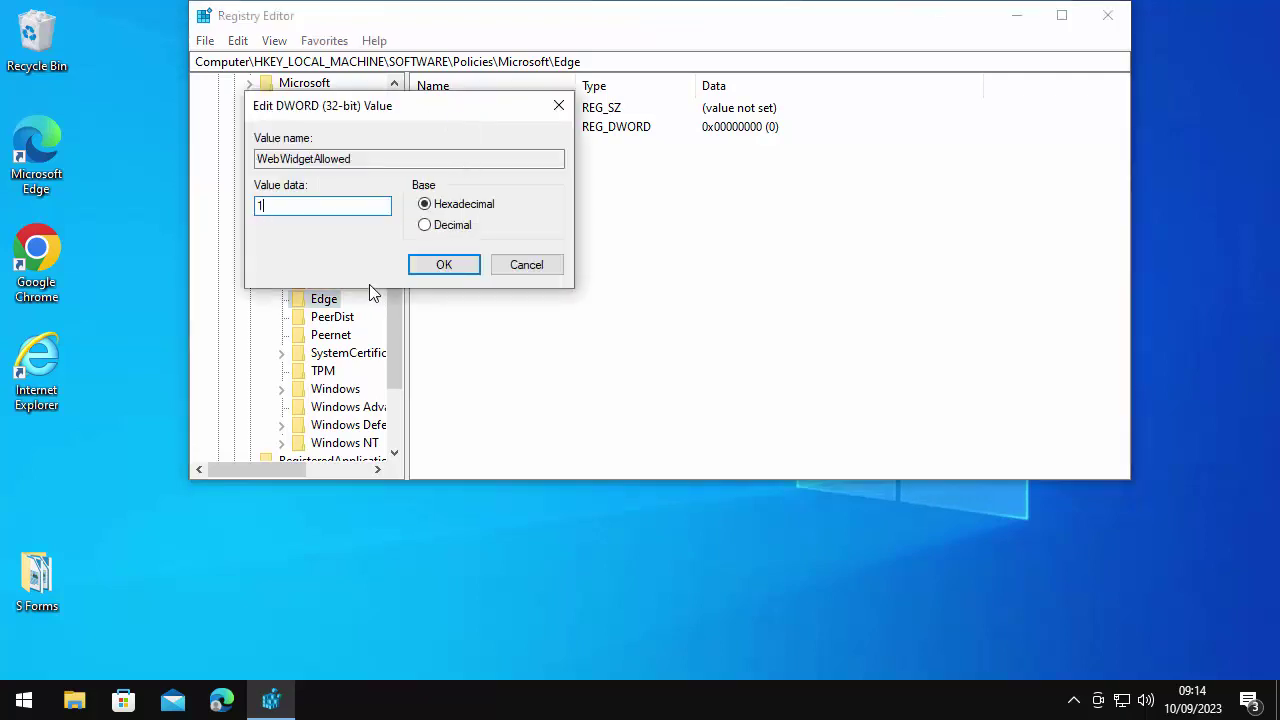
left_click(458, 268)
left_click(1108, 16)
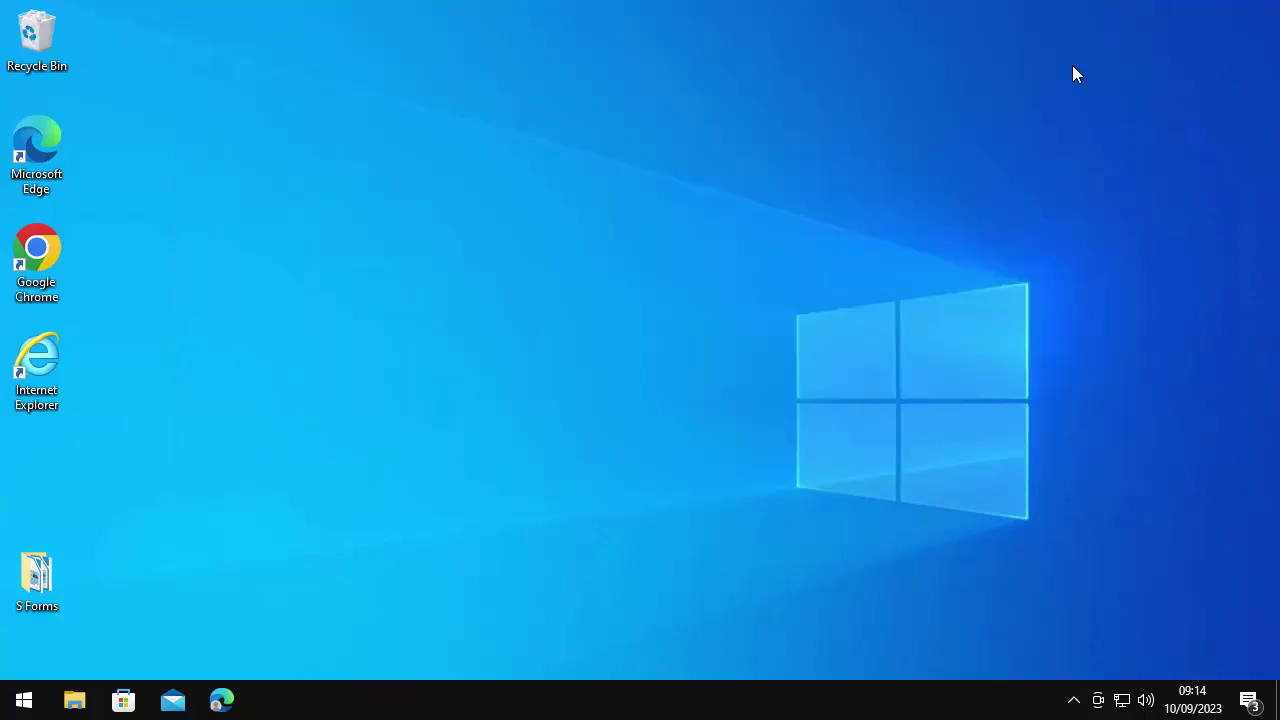
Restart the PC via Start > Power > Restart.
left_click(23, 700)
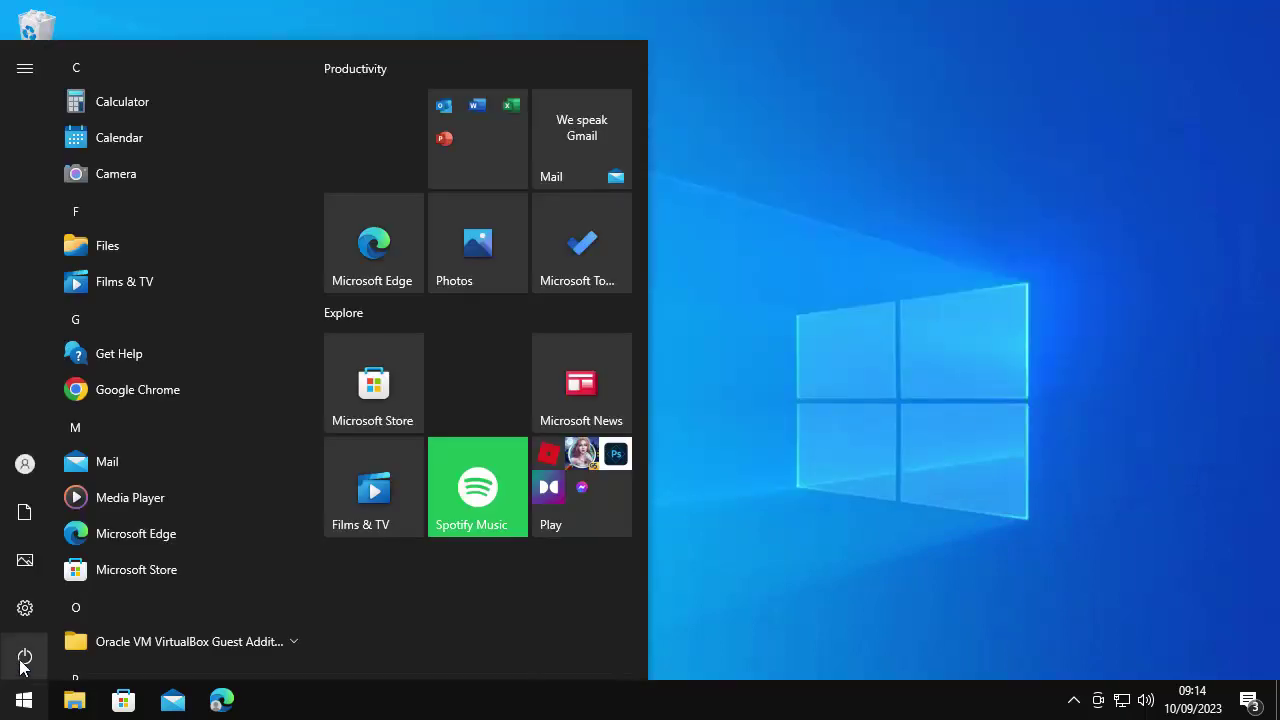
left_click(24, 660)
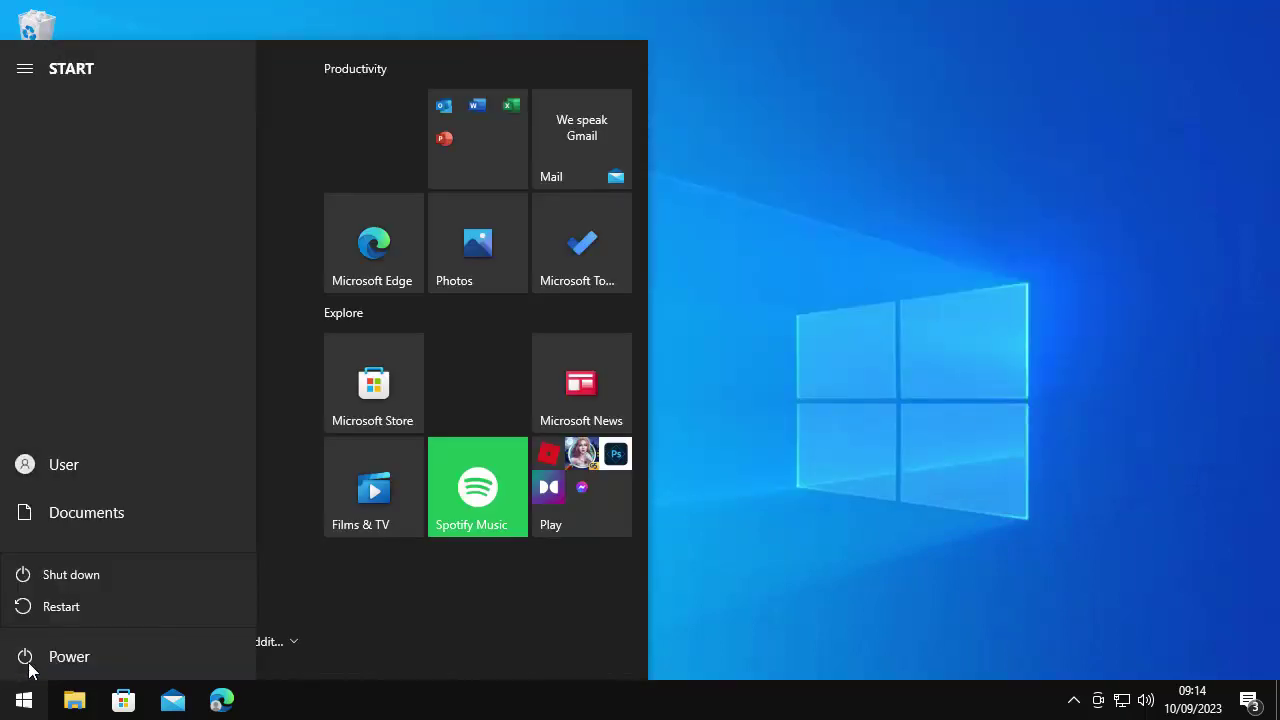
left_click(79, 608)
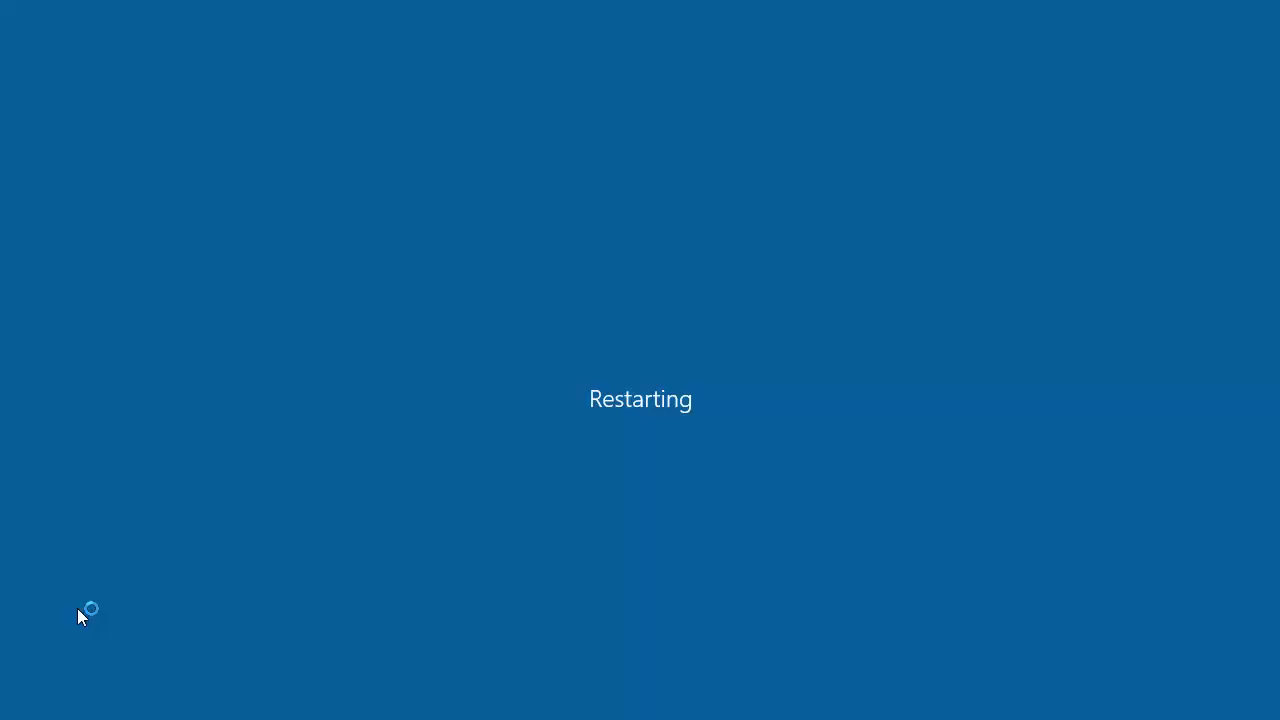